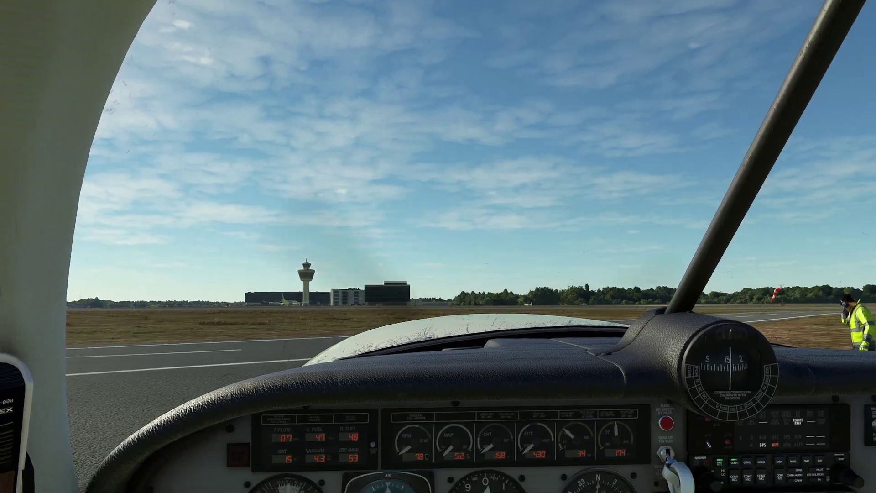
Raise the sim toolbar to reveal the Navigraph Charts panel icon.
mouse_move(445, 55)
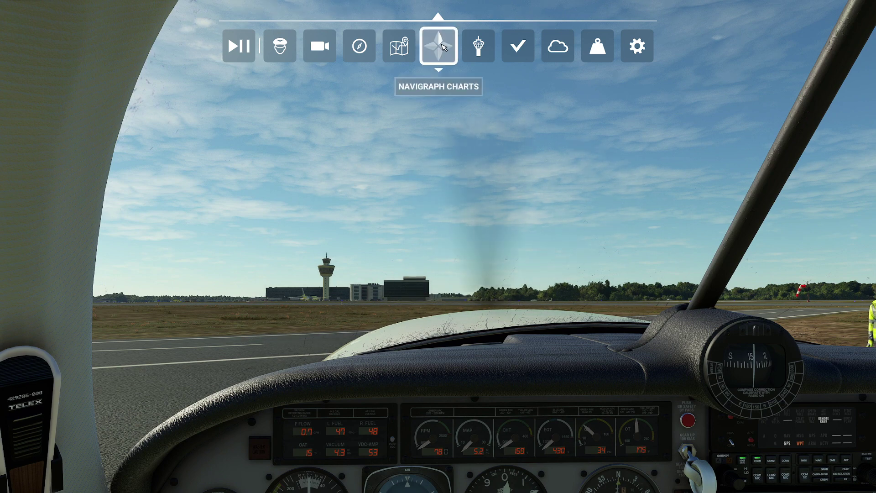
Open the Navigraph Charts panel, move it lower left, and clear all flight filters.
left_click(442, 47)
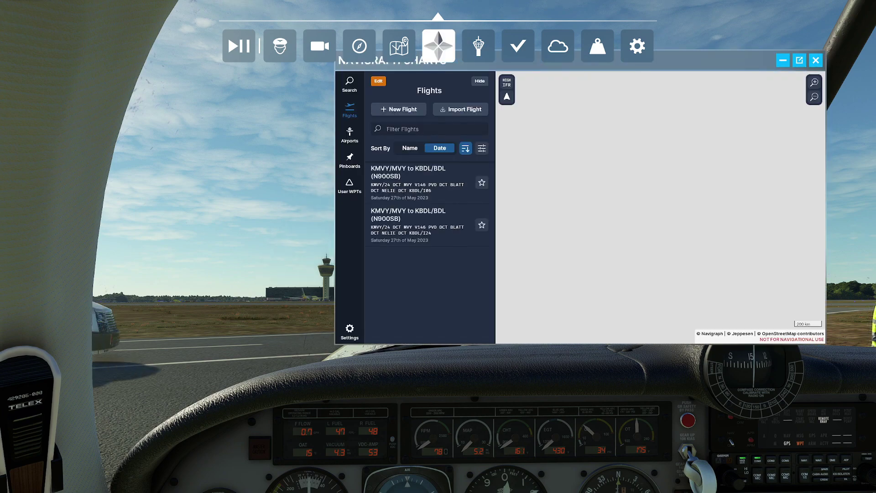
left_click_drag(667, 76, 573, 124)
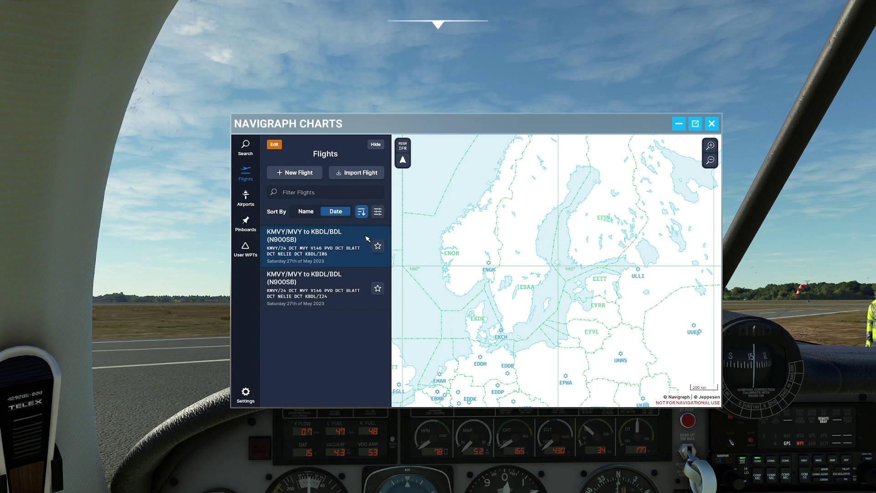
left_click(378, 212)
left_click(325, 214)
Switch to the search view and enlarge and reposition the charts window.
left_click(245, 156)
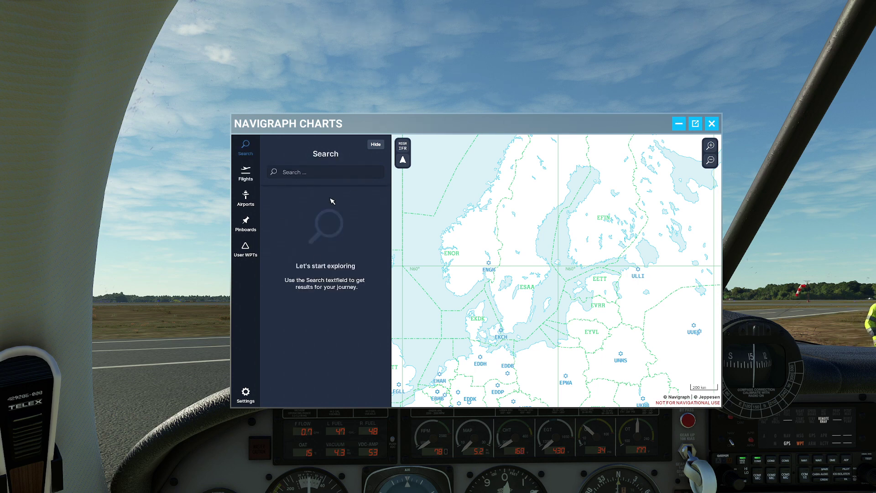
left_click_drag(721, 114, 817, 30)
left_click_drag(589, 43, 516, 72)
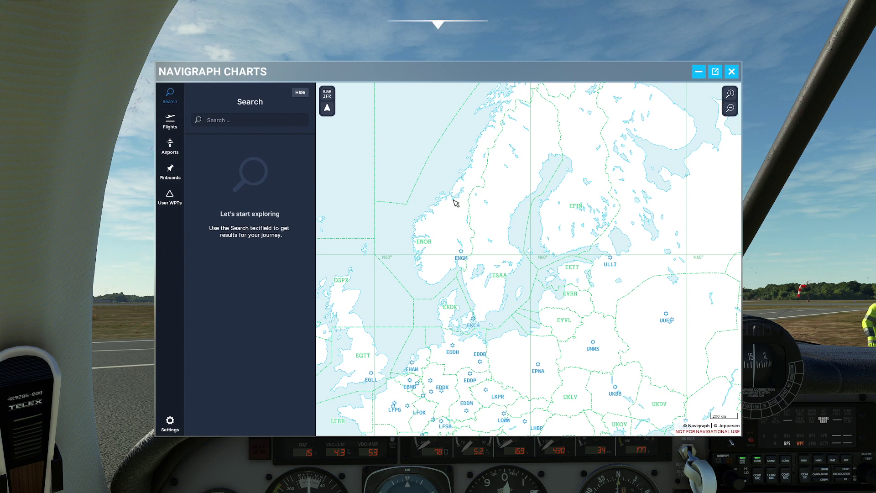
Set the map preset to VFR and pan and zoom the chart to New England.
left_click(331, 95)
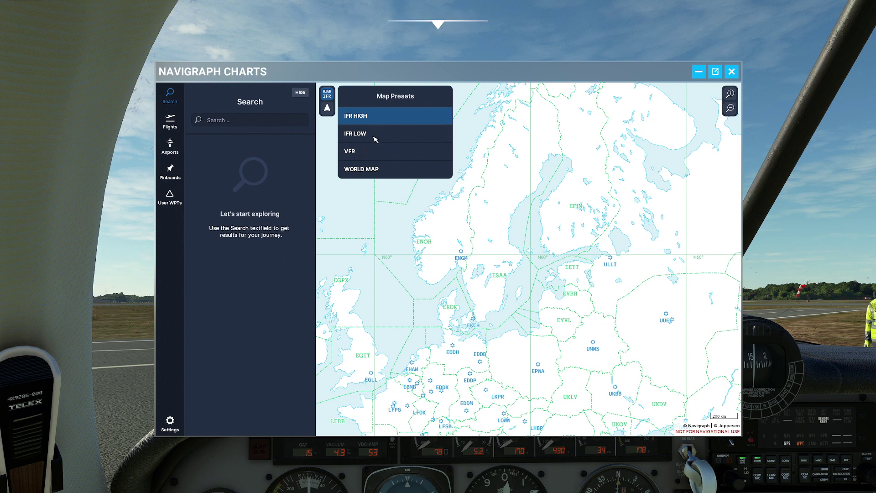
left_click(362, 152)
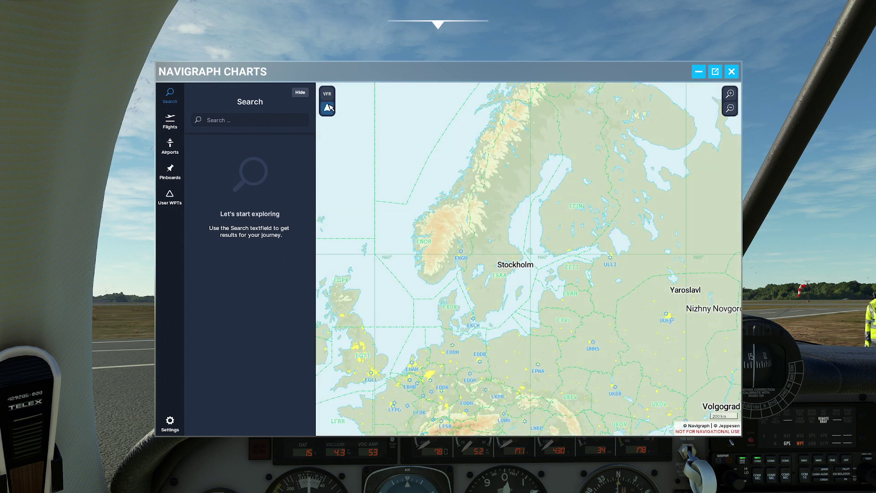
left_click_drag(375, 217, 554, 201)
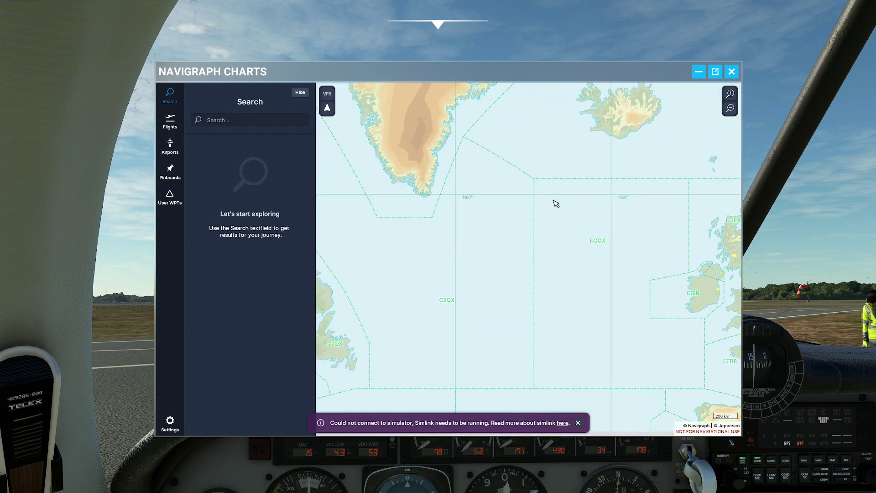
left_click_drag(500, 214, 569, 254)
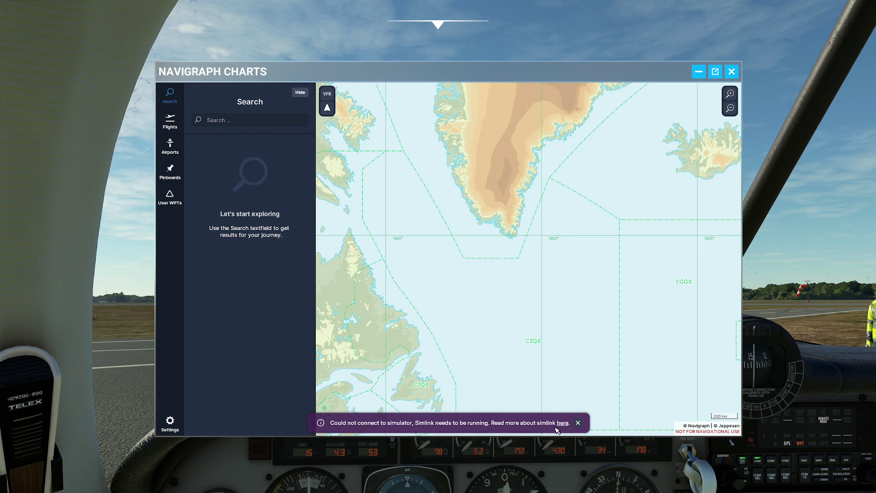
left_click_drag(429, 339, 550, 236)
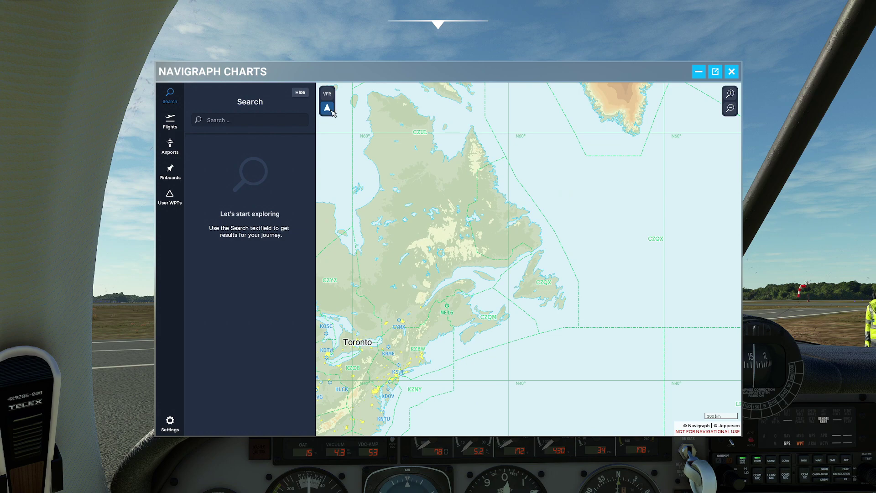
scroll(484, 288, "up", 6)
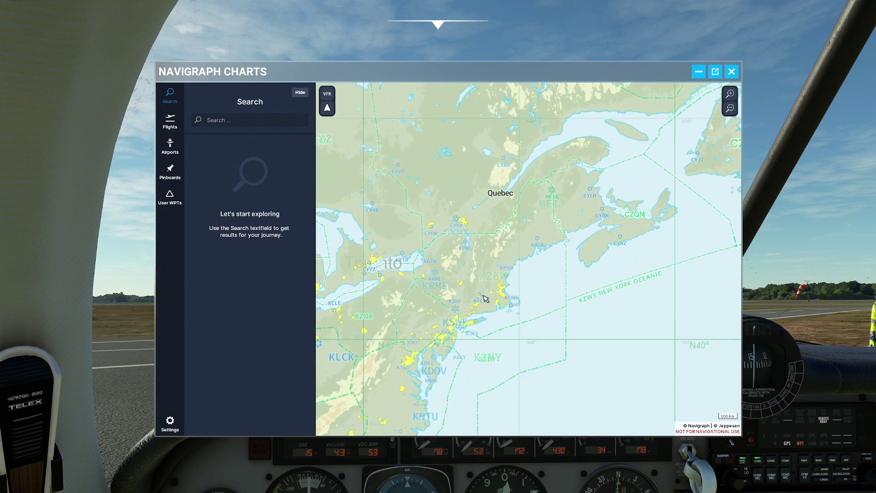
key("alt+Tab")
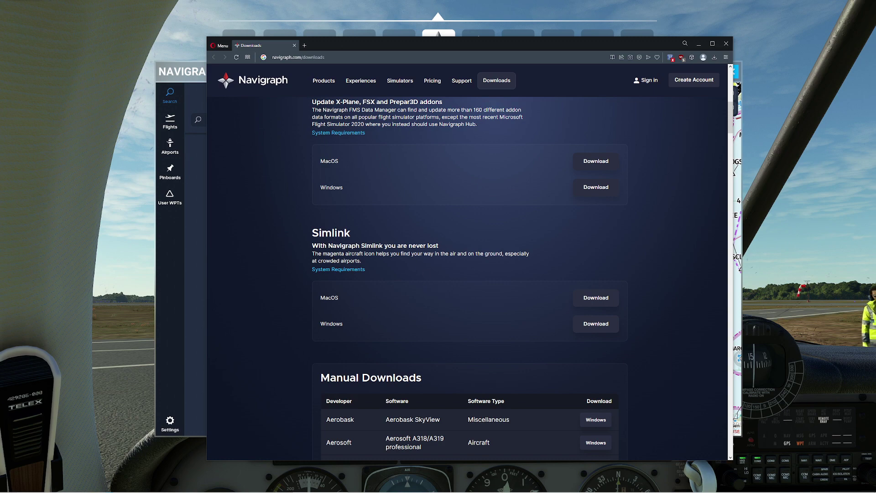
Leave the Simlink downloads page in the browser and return to the simulator.
key("alt+Tab")
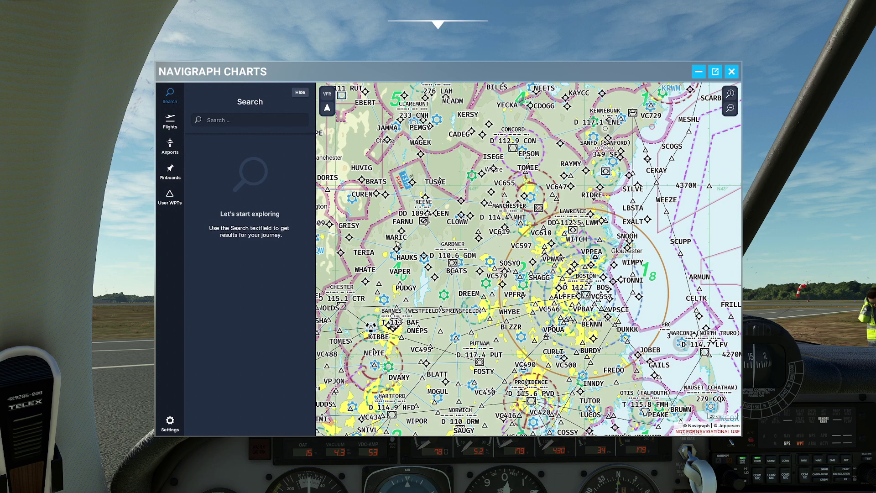
Search for 'kbdl' and open the KBDL Bradley Intl airport details.
left_click(247, 121)
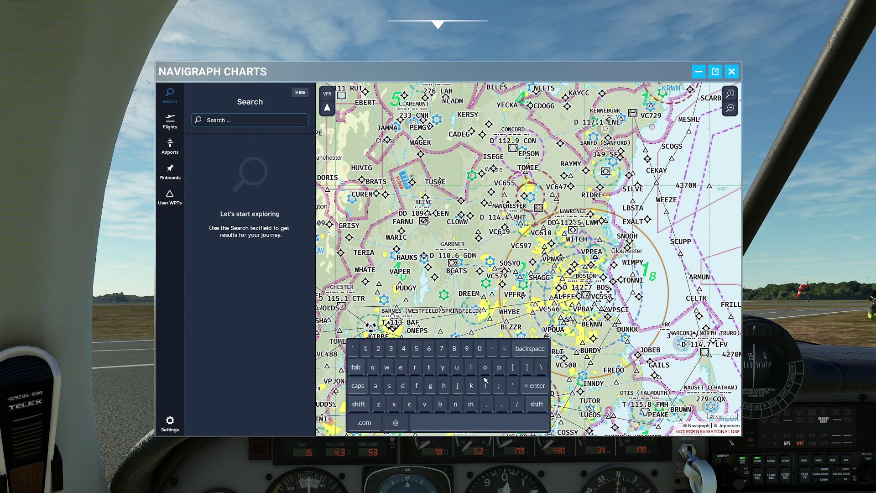
type("kbdl")
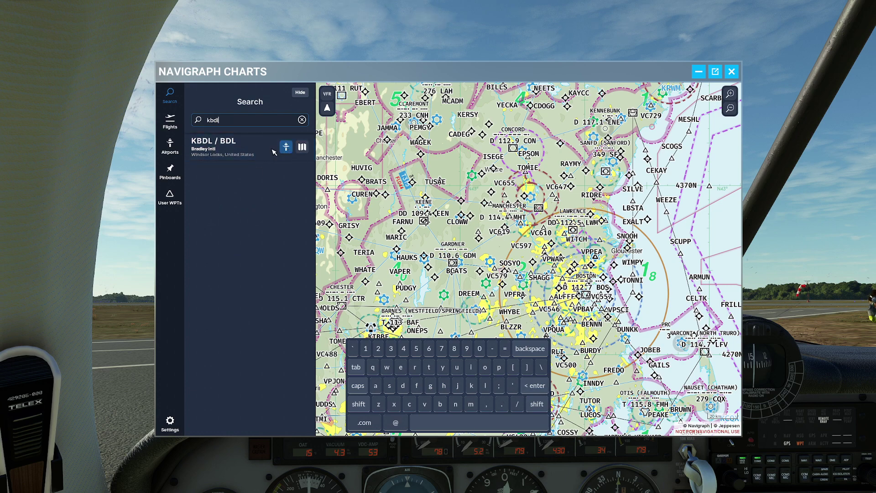
left_click(289, 198)
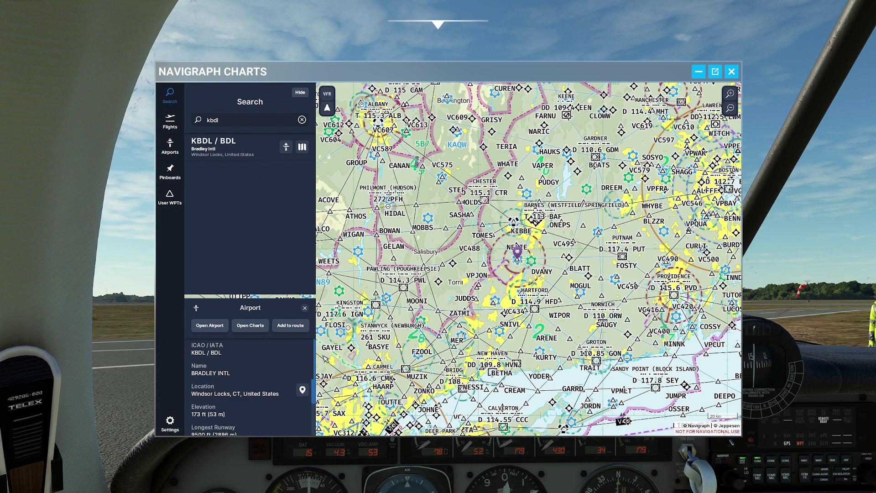
Zoom in and centre the chart on Bradley's runways and taxiways.
scroll(521, 254, "up", 10)
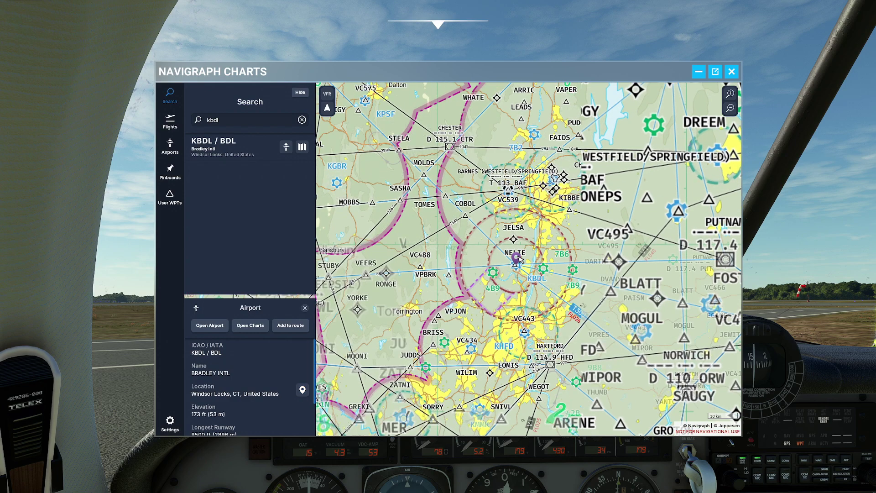
scroll(536, 278, "up", 3)
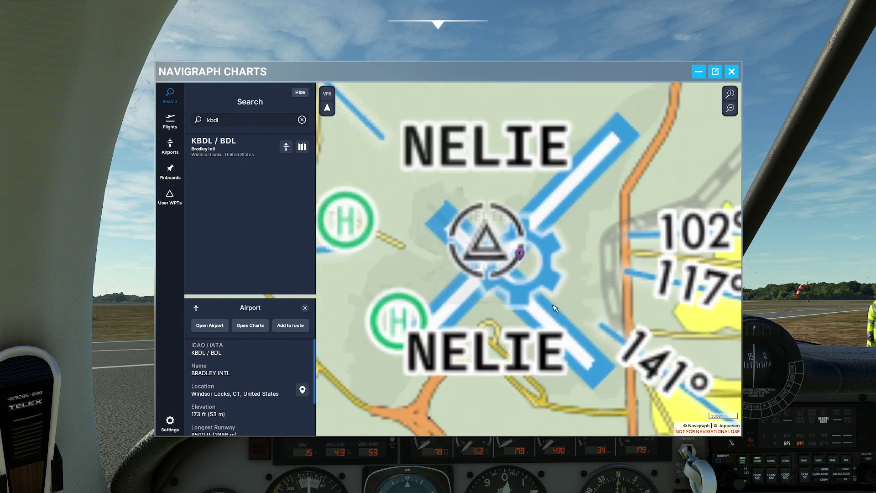
scroll(504, 301, "up", 2)
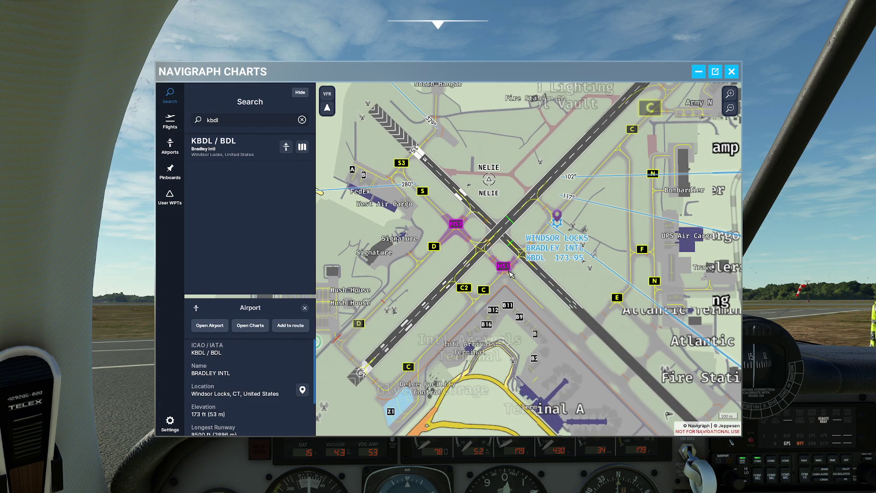
scroll(497, 305, "up", 1)
scroll(495, 308, "down", 2)
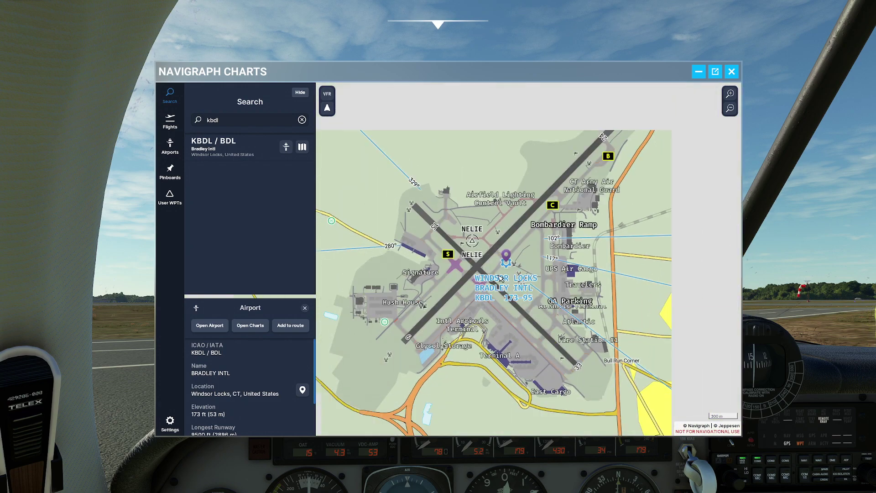
scroll(457, 288, "up", 2)
left_click_drag(438, 241, 437, 214)
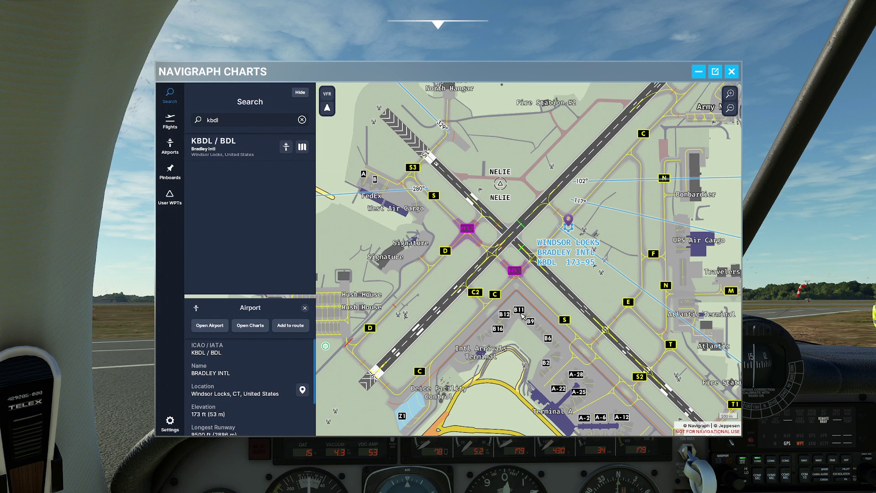
left_click_drag(574, 351, 560, 337)
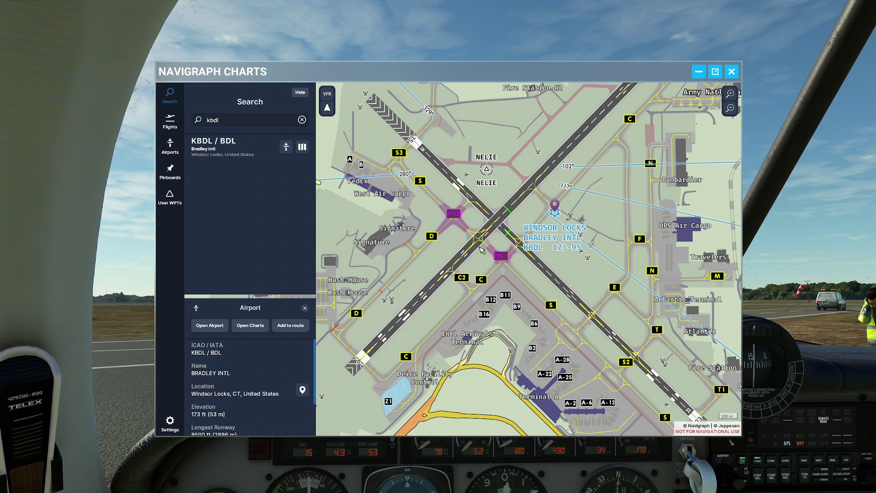
left_click_drag(554, 226, 535, 232)
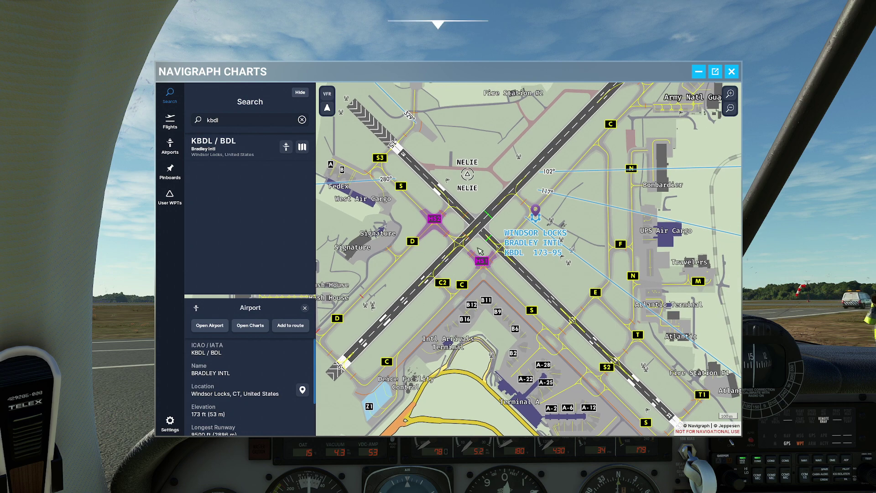
Search for 'Hfd' and open the HFD Hartford VOR/DME result.
left_click(230, 121)
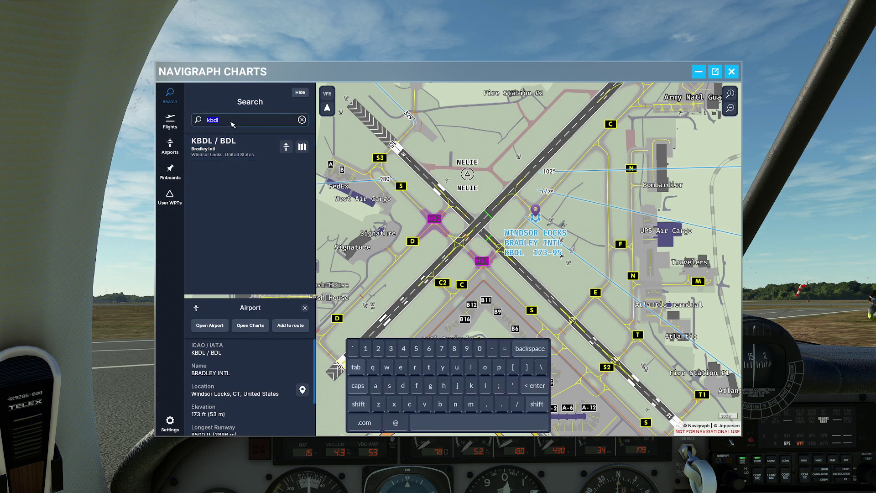
type("vor")
key("BackSpace")
key("BackSpace")
key("BackSpace")
type("Hfd")
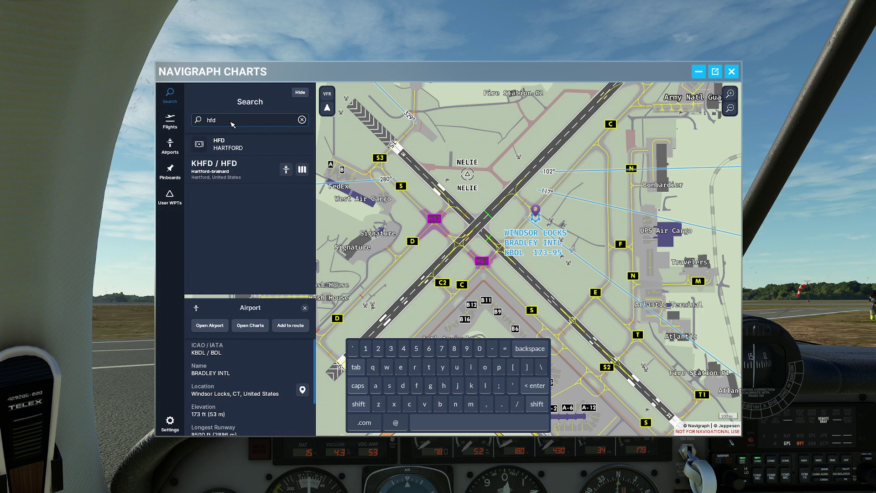
left_click(265, 147)
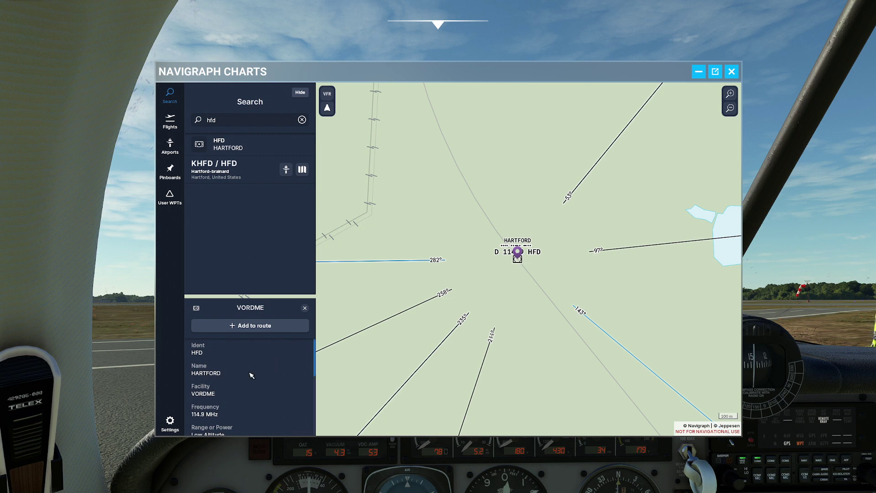
Scroll through the VOR/DME details and zoom the chart out around Hartford.
scroll(223, 402, "down", 1)
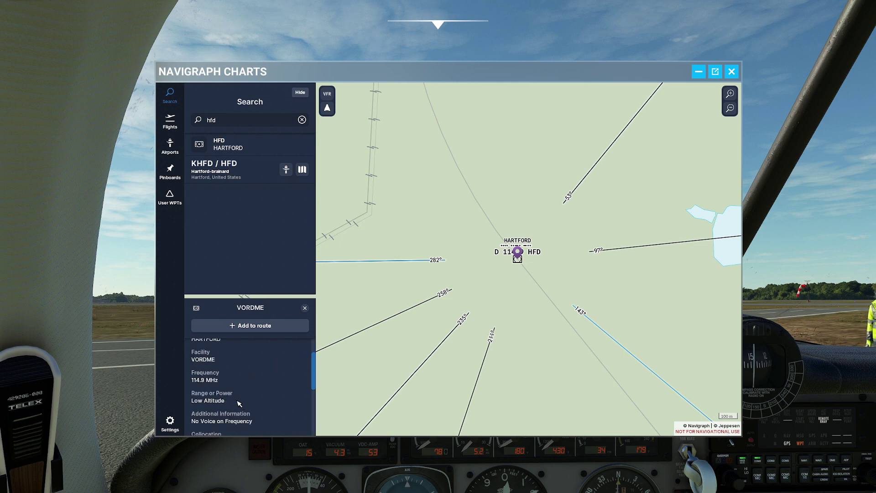
scroll(223, 388, "down", 1)
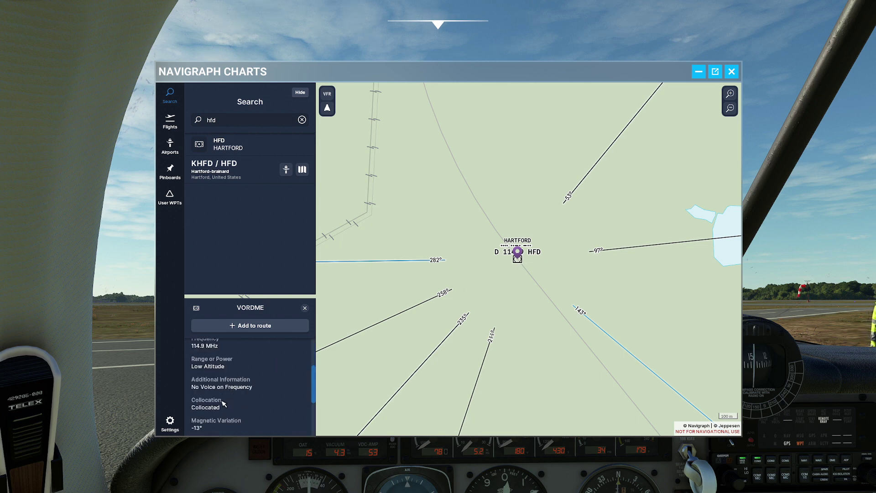
scroll(224, 403, "down", 1)
scroll(229, 391, "down", 2)
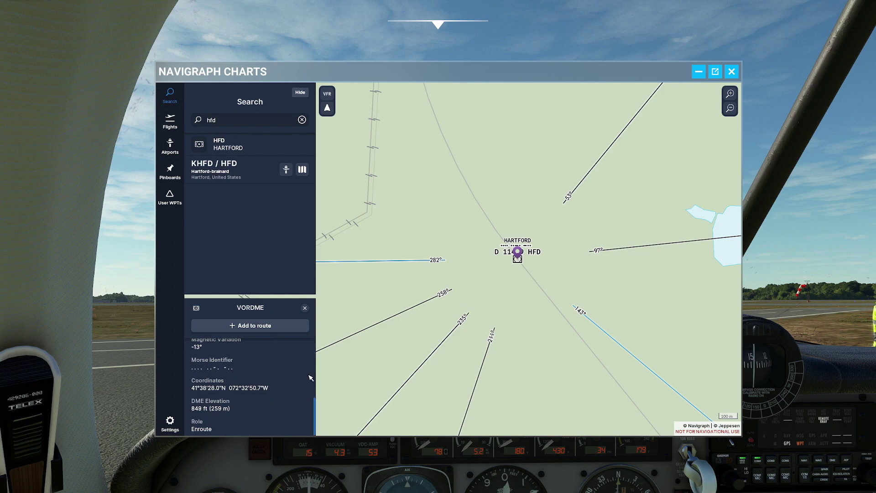
scroll(511, 276, "down", 2)
scroll(511, 276, "down", 2)
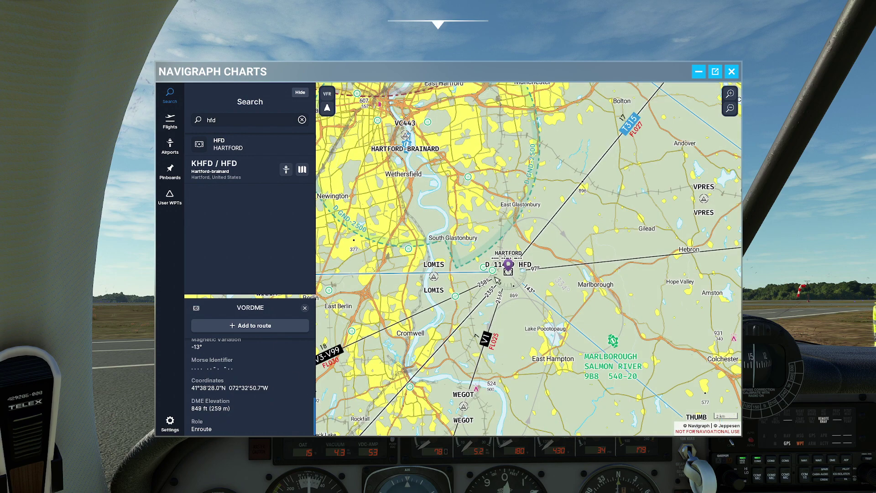
scroll(473, 288, "down", 3)
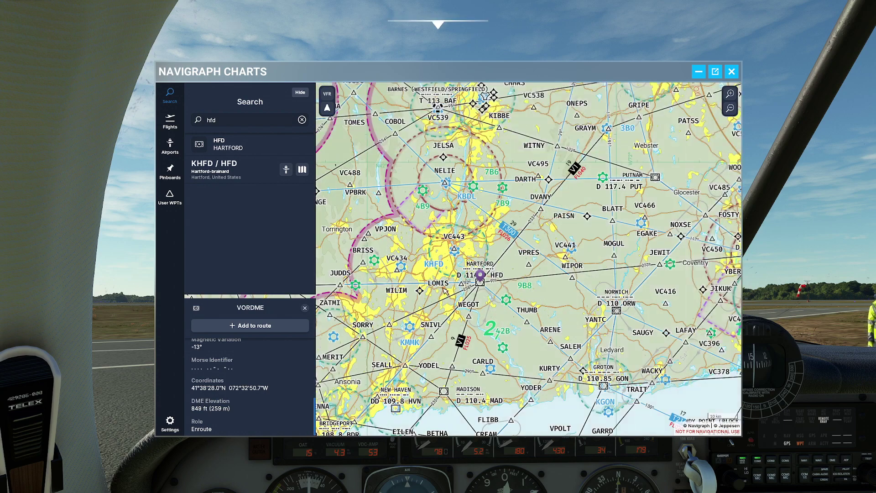
scroll(484, 287, "up", 2)
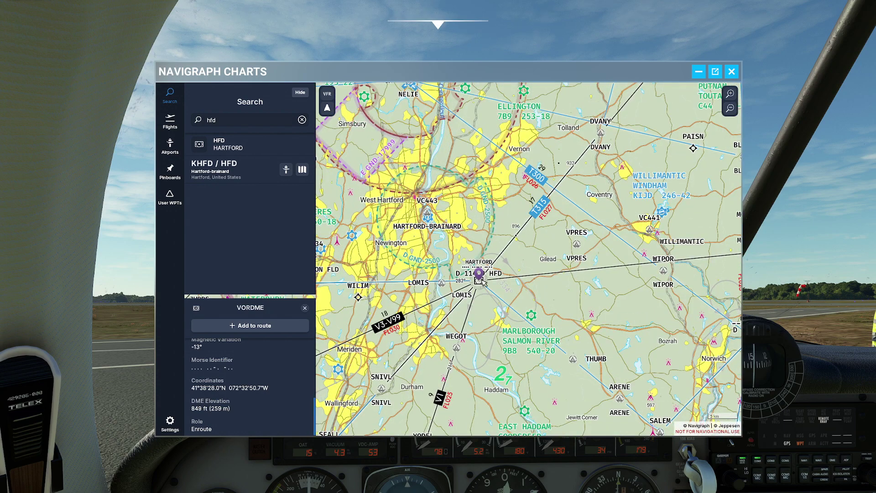
Switch the Hartford chart to the IFR Low map and shift it north.
left_click(327, 95)
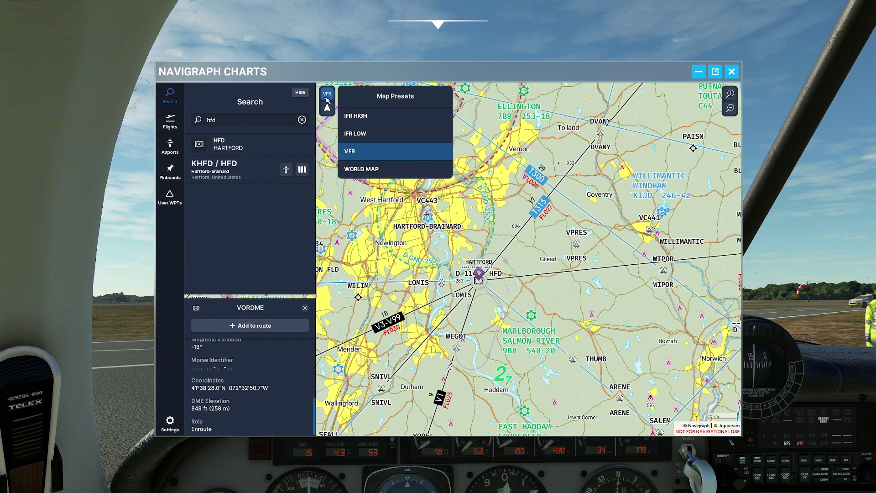
left_click(386, 134)
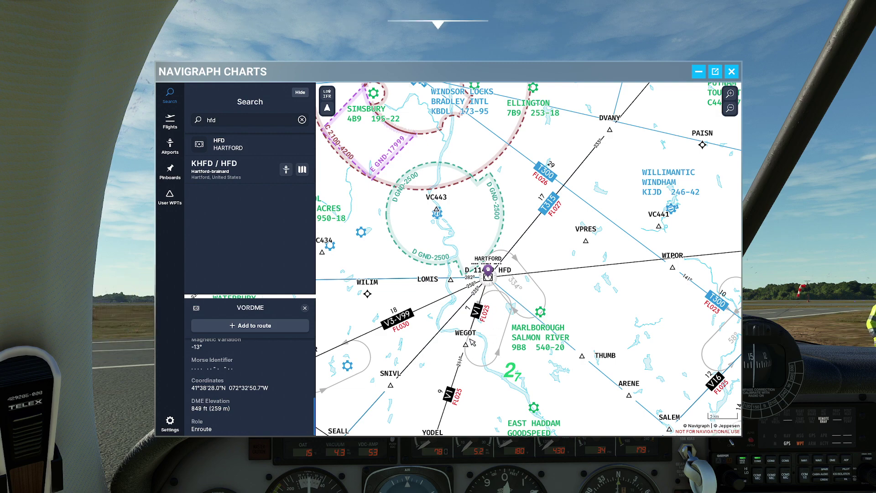
left_click_drag(484, 299, 474, 322)
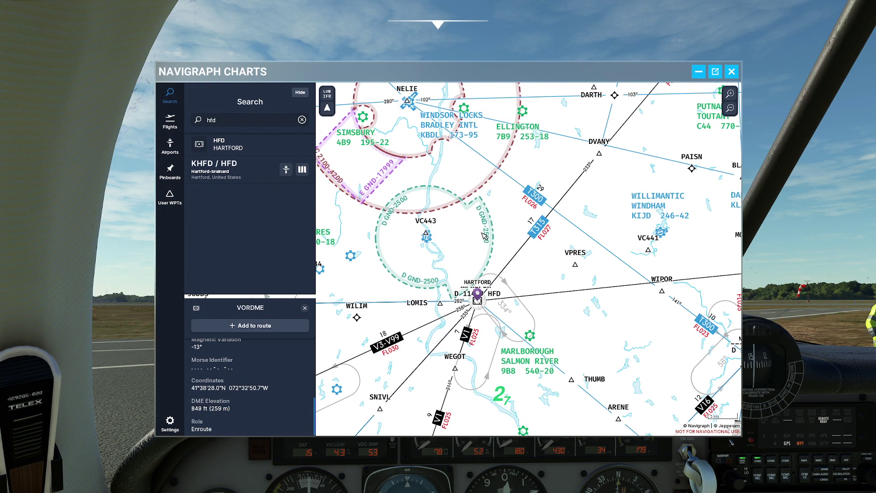
left_click(241, 124)
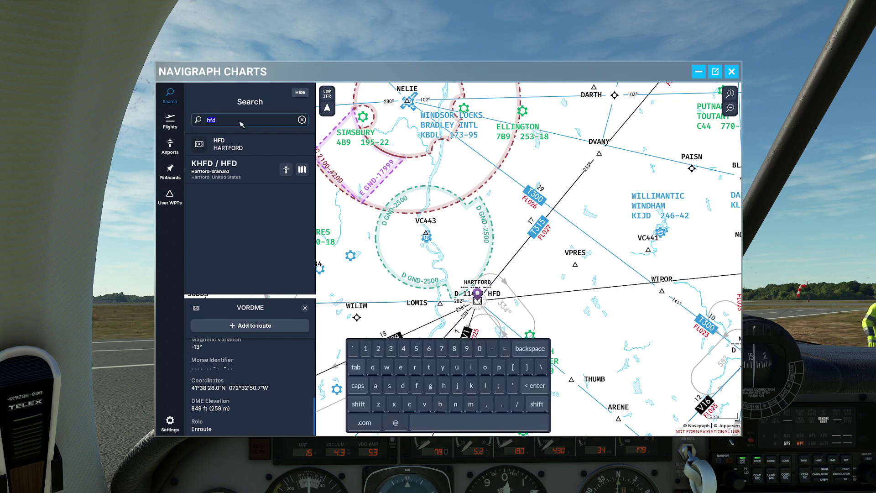
Search for 'cutsi', open the CUTSI waypoint, and zoom in on it.
type("w")
key("BackSpace")
type("cutsi")
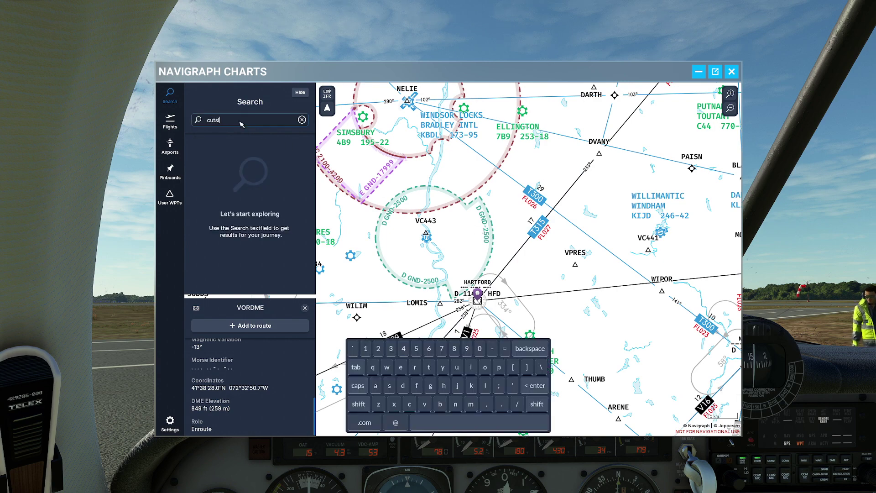
left_click(224, 150)
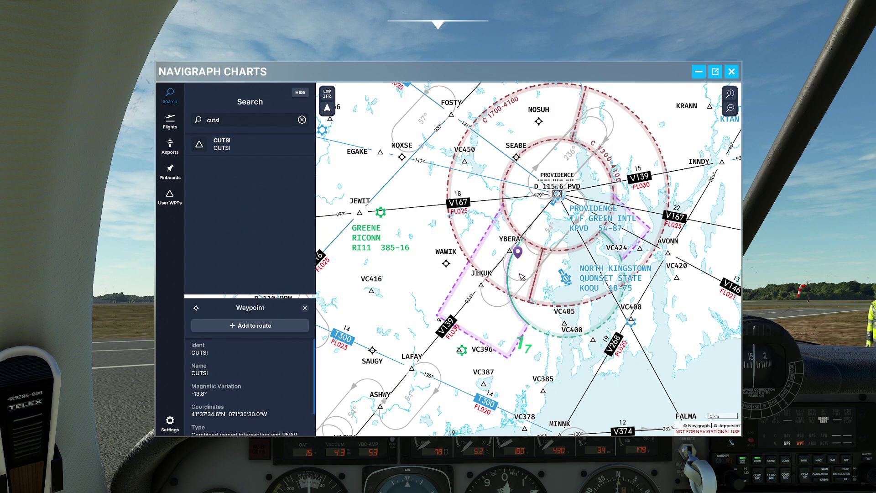
scroll(519, 267, "up", 5)
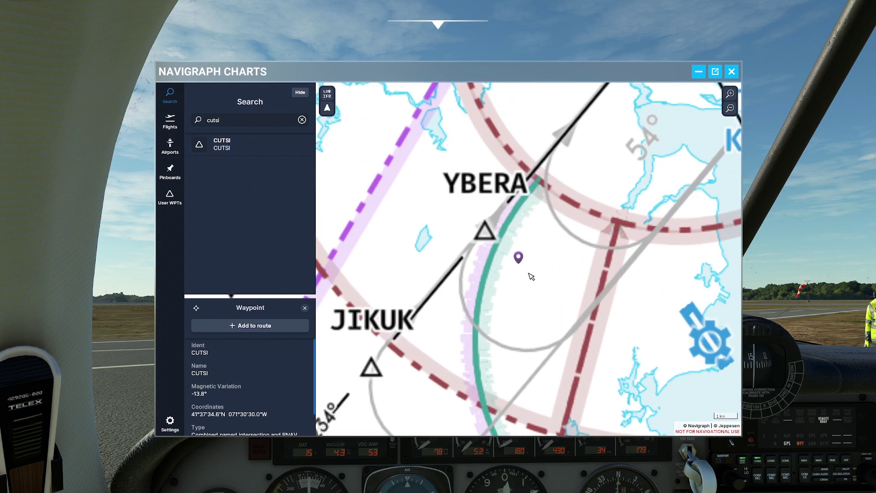
Try the IFR High preset, settle on VFR, and pan toward Providence.
left_click(334, 100)
left_click(363, 118)
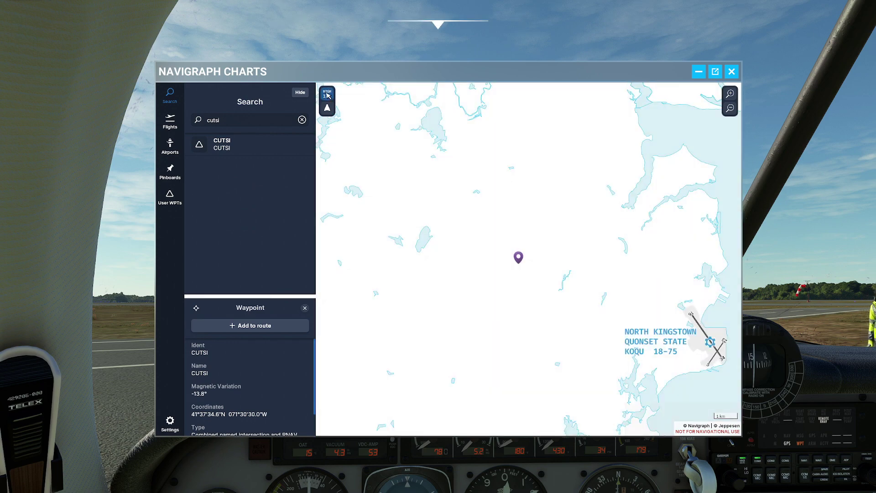
left_click(330, 98)
left_click(360, 151)
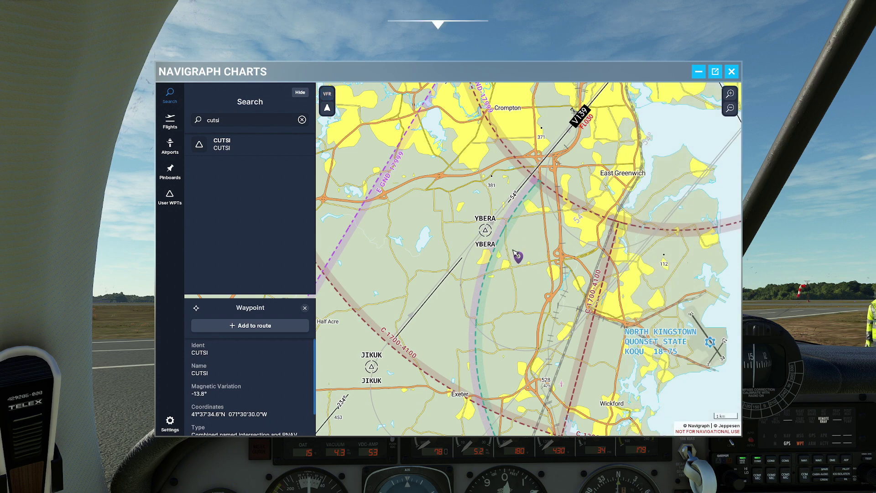
scroll(517, 236, "down", 3)
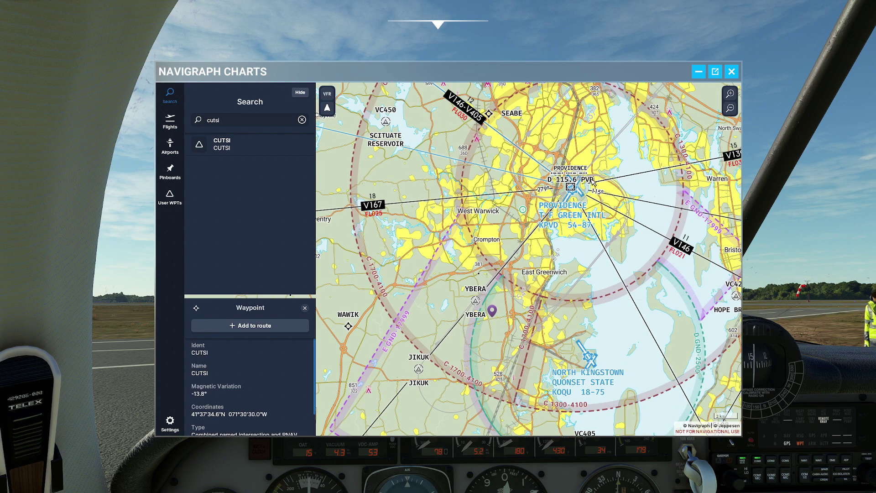
left_click_drag(582, 187, 556, 208)
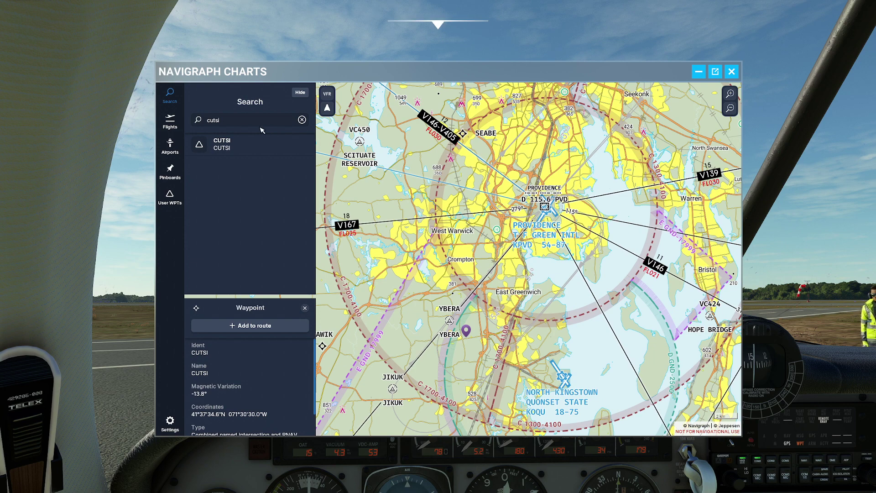
Search for 'chuppcle' and adjust the map zoom.
left_click(235, 122)
type("chupp")
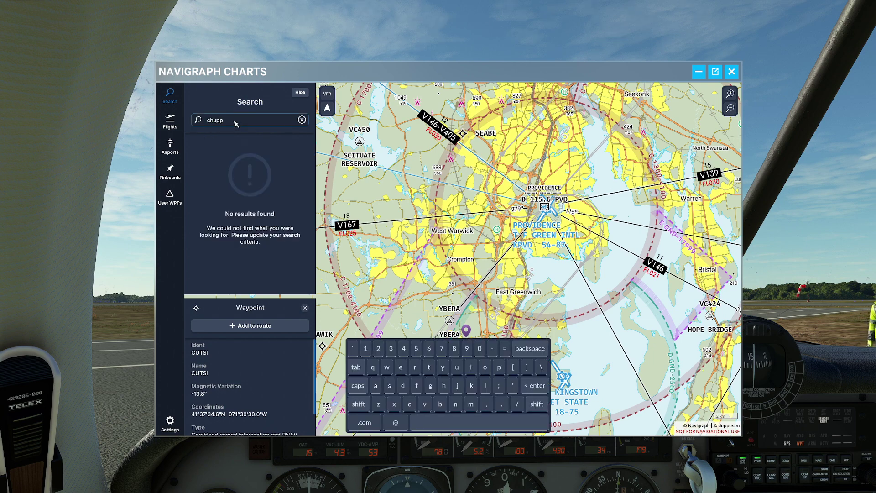
type("cle")
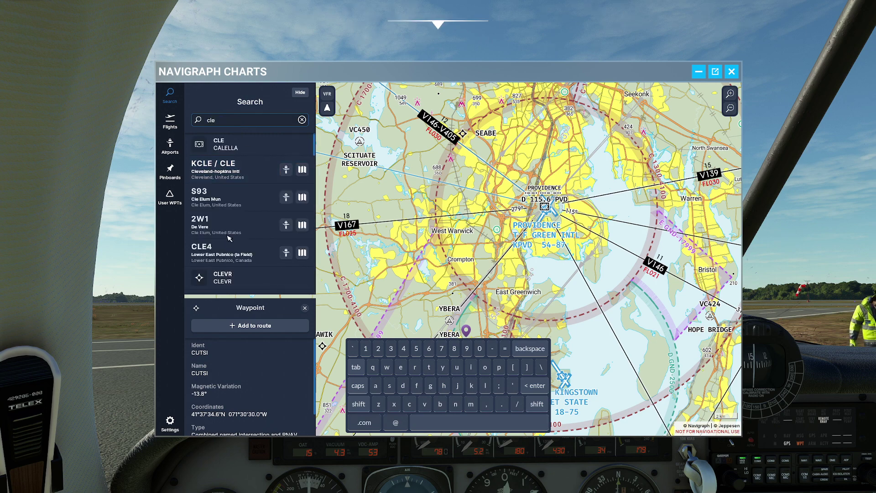
scroll(238, 235, "down", 3)
scroll(238, 238, "down", 5)
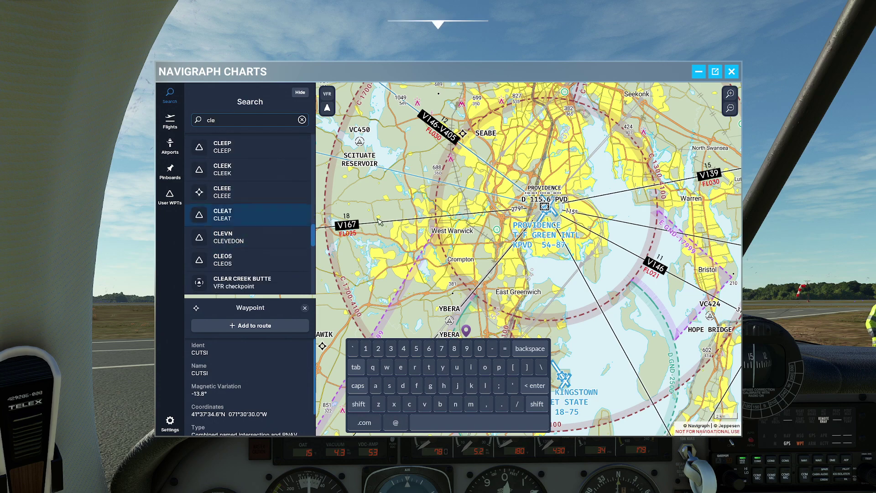
scroll(399, 218, "up", 2)
scroll(400, 219, "down", 4)
left_click(328, 97)
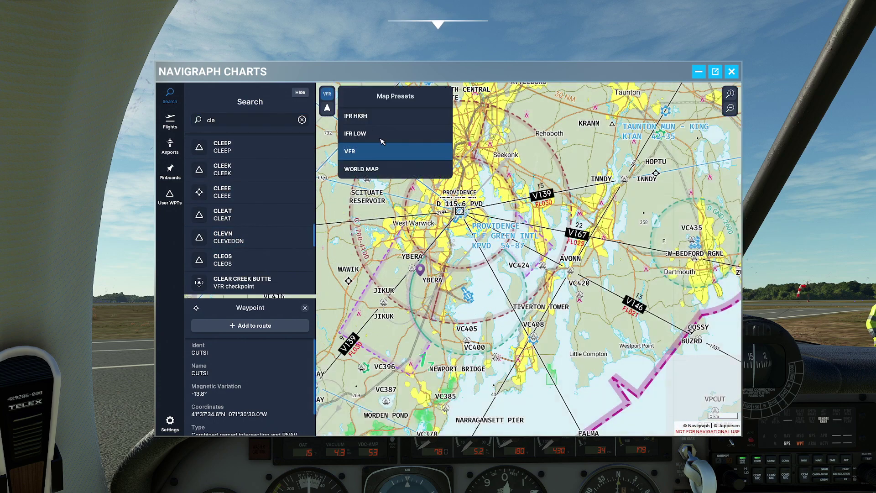
Switch the chart to IFR Low and pan it to centre on Boston.
left_click(365, 131)
scroll(351, 245, "down", 5)
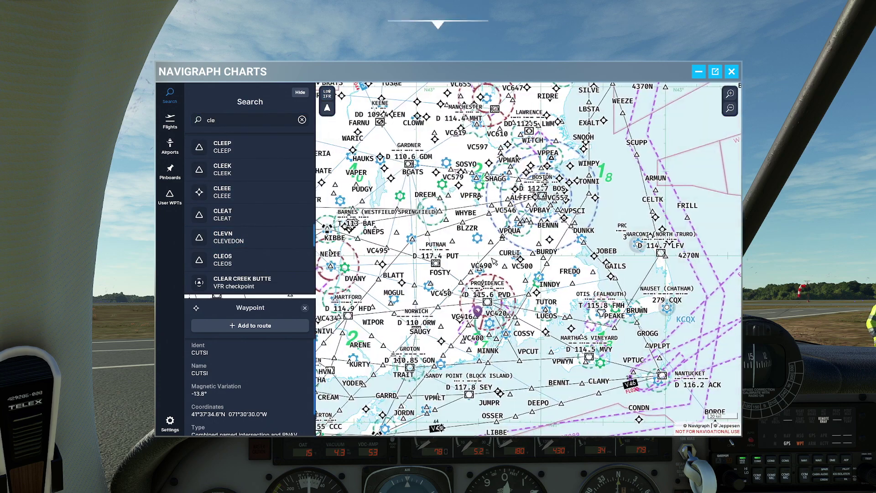
left_click_drag(388, 269, 450, 261)
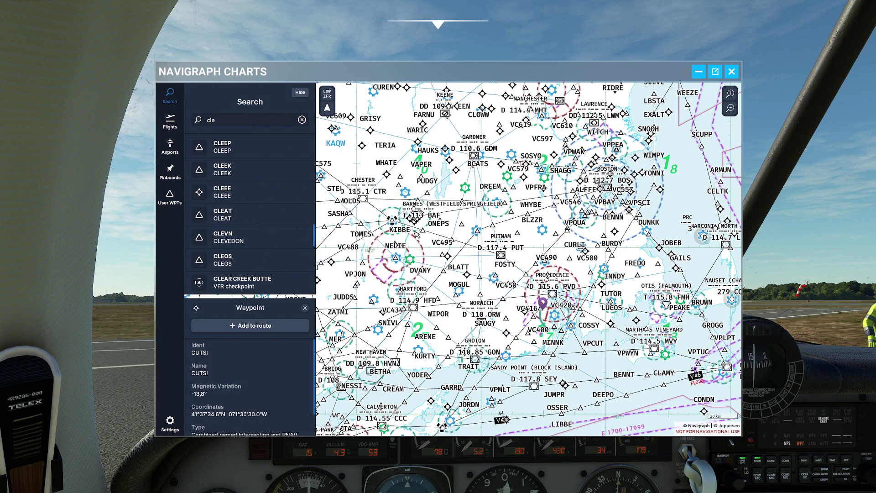
left_click_drag(371, 256, 471, 254)
left_click_drag(564, 196, 491, 216)
left_click_drag(566, 228, 492, 248)
left_click_drag(657, 281, 584, 301)
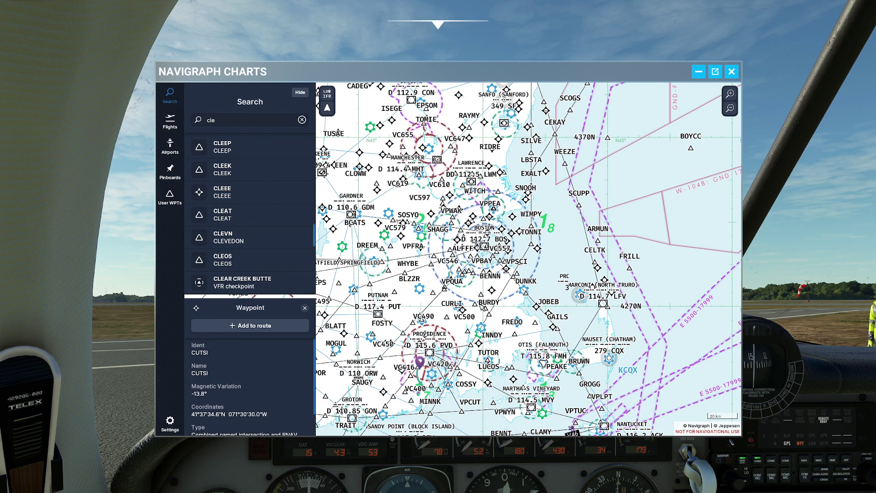
left_click_drag(516, 311, 510, 288)
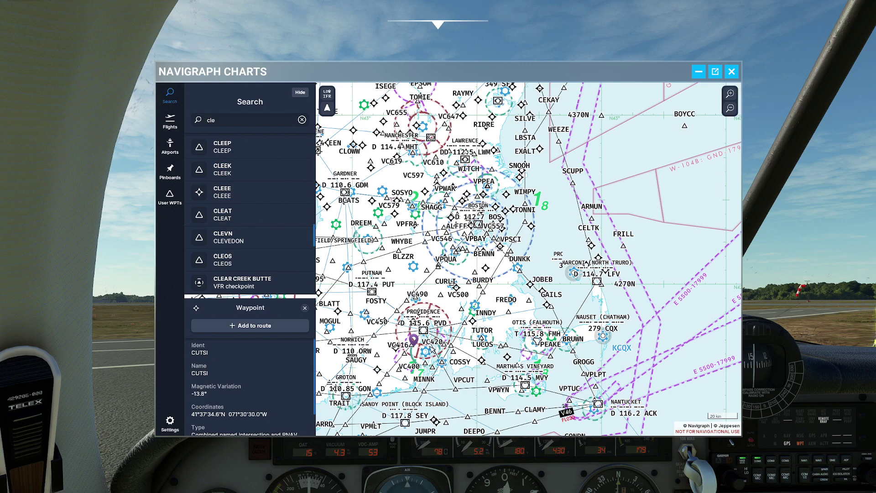
Adjust the chart zoom and show the list of saved flights.
scroll(541, 375, "up", 3)
scroll(510, 299, "up", 3)
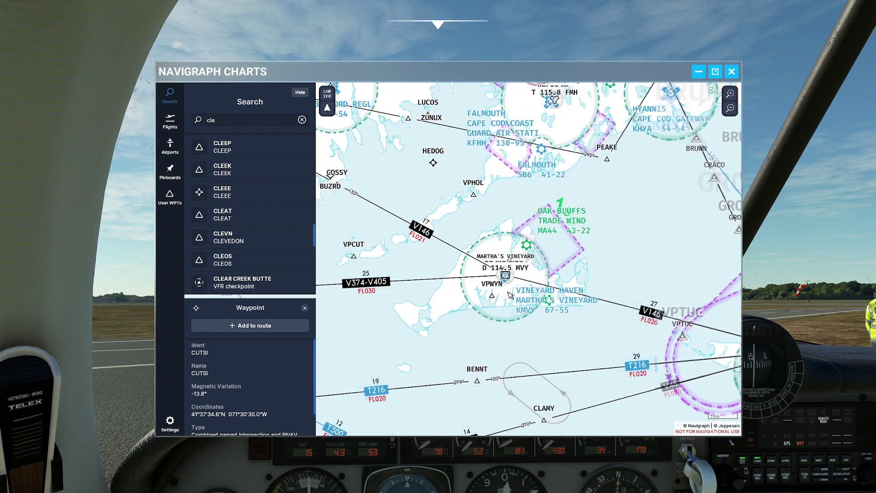
scroll(506, 280, "down", 2)
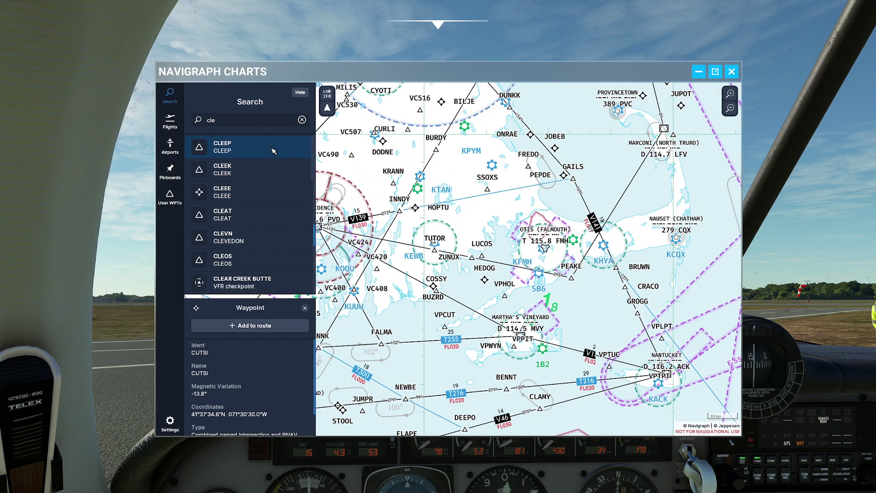
left_click(173, 121)
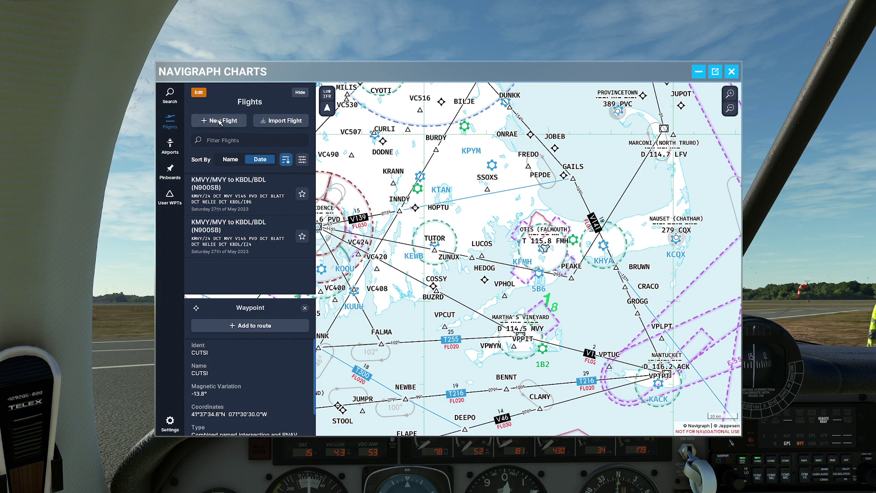
Start a new flight with KBDL Bradley Intl as the origin.
left_click(242, 120)
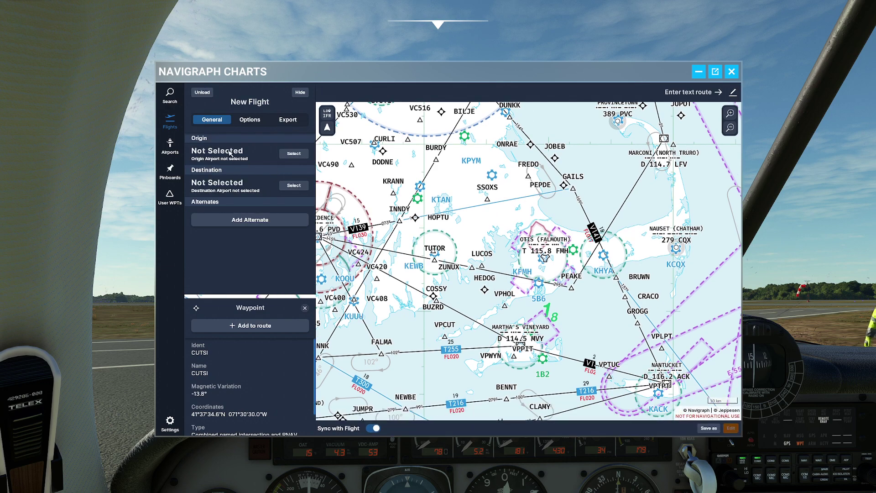
left_click(294, 153)
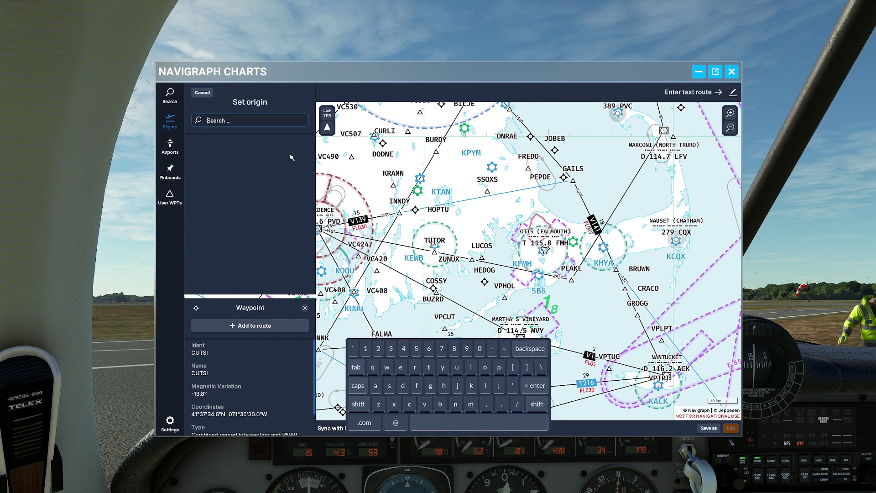
type("kbdl")
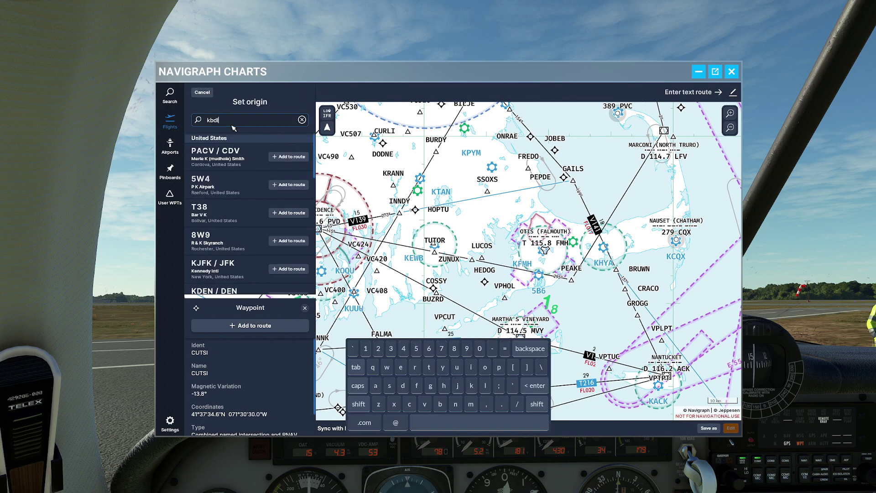
left_click(249, 152)
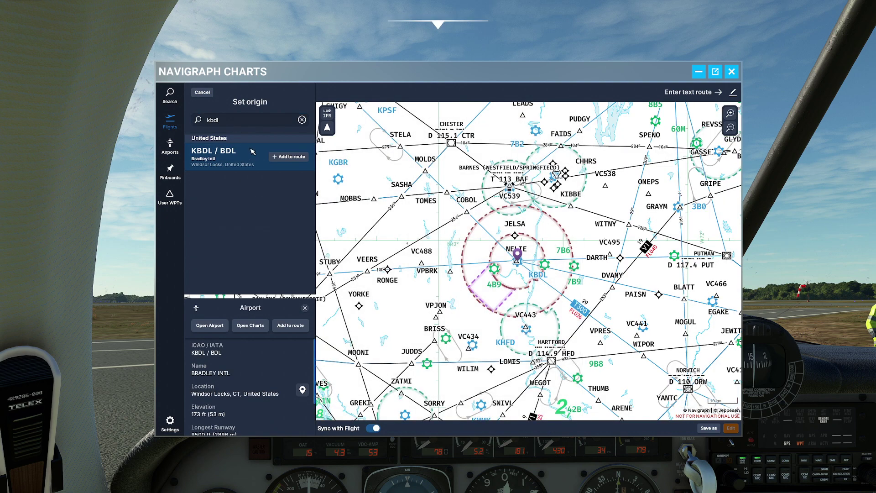
left_click(292, 157)
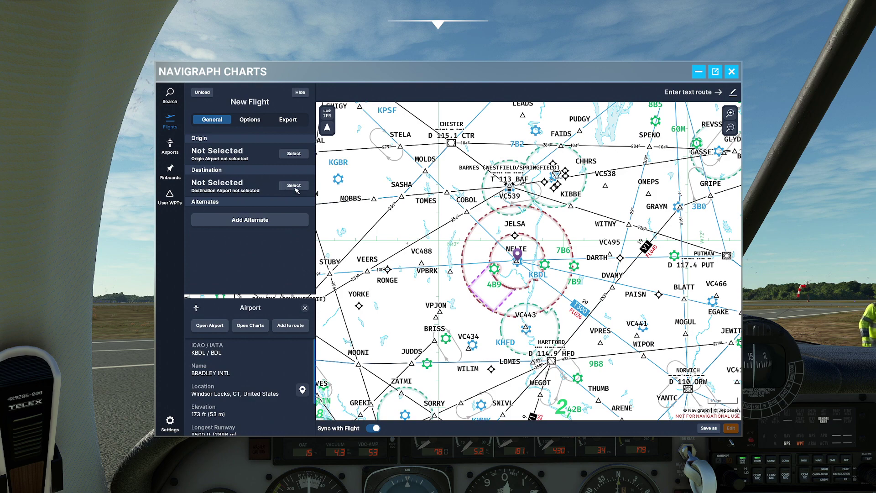
Set KMHT Manchester Boston Regl as destination and re-select KBDL as origin.
left_click(293, 186)
type("mht")
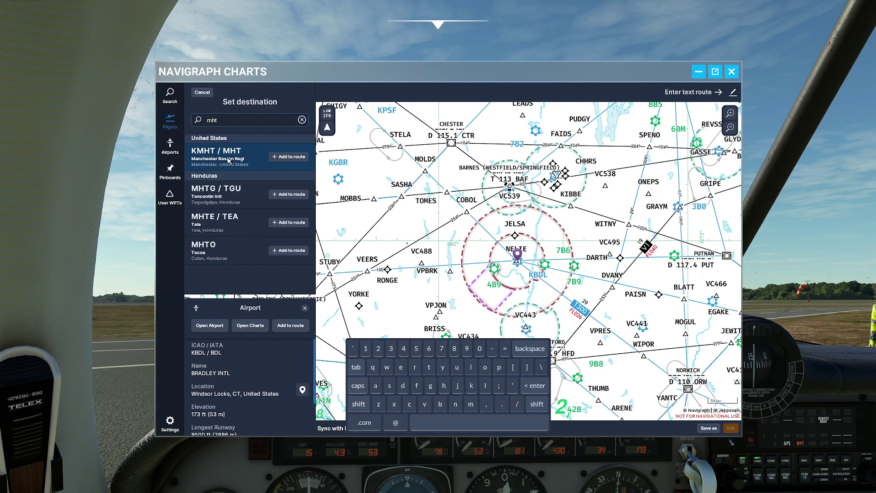
left_click(284, 159)
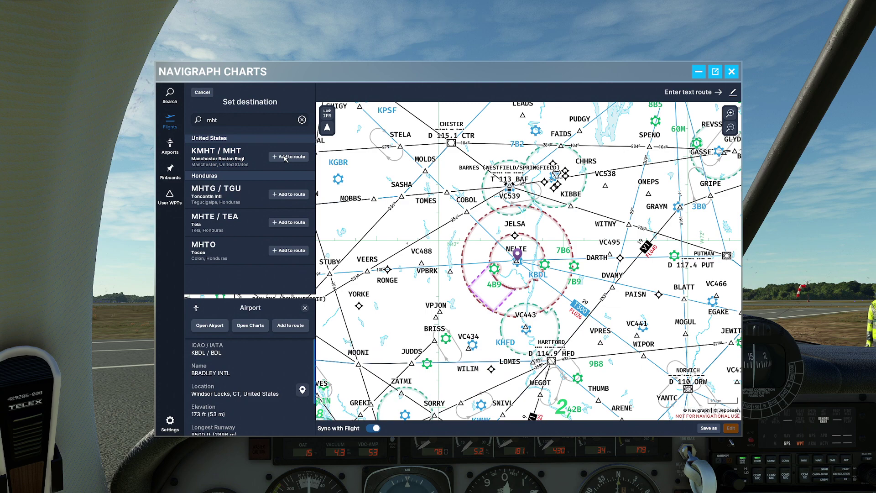
left_click(211, 155)
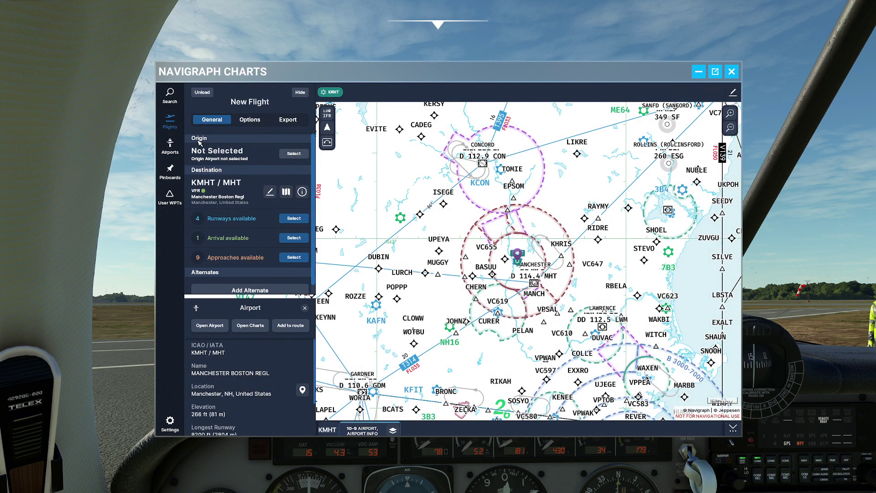
left_click(294, 152)
type("kbdl")
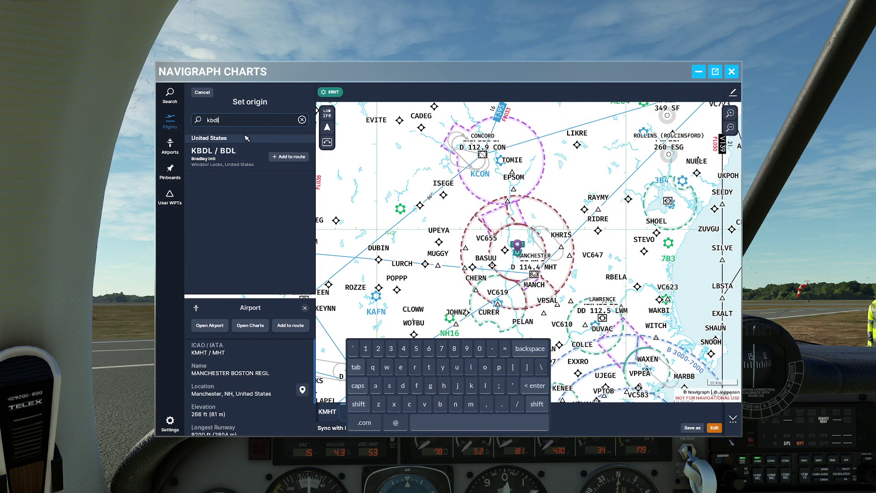
left_click(256, 157)
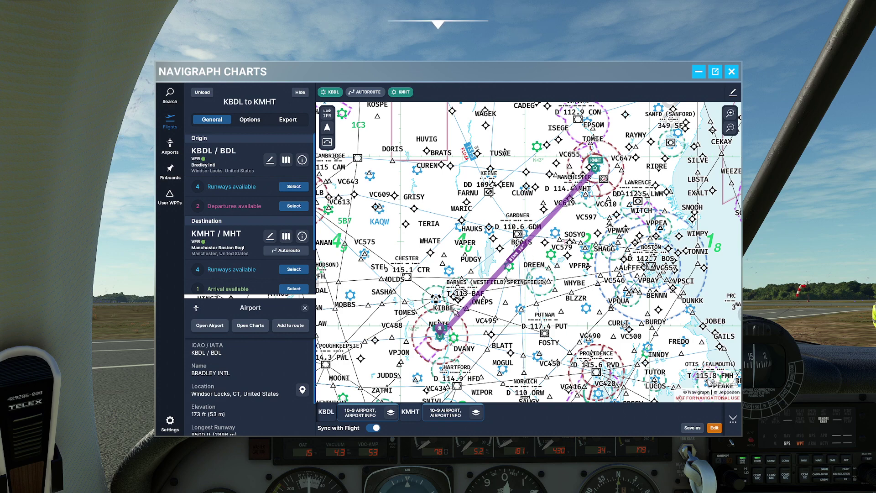
List KBDL runways 06, 24, 15 and 33, then bring up the Bradley Intl 10-9 airport diagram.
scroll(442, 331, "up", 5)
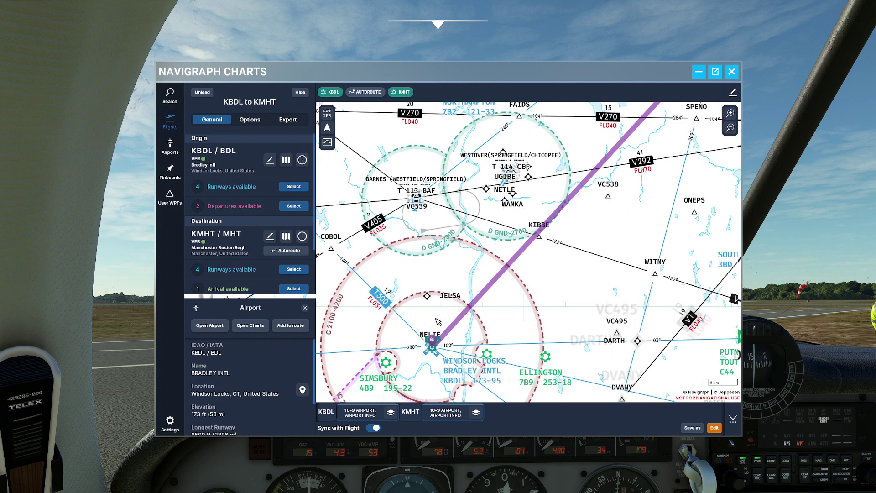
scroll(439, 323, "down", 2)
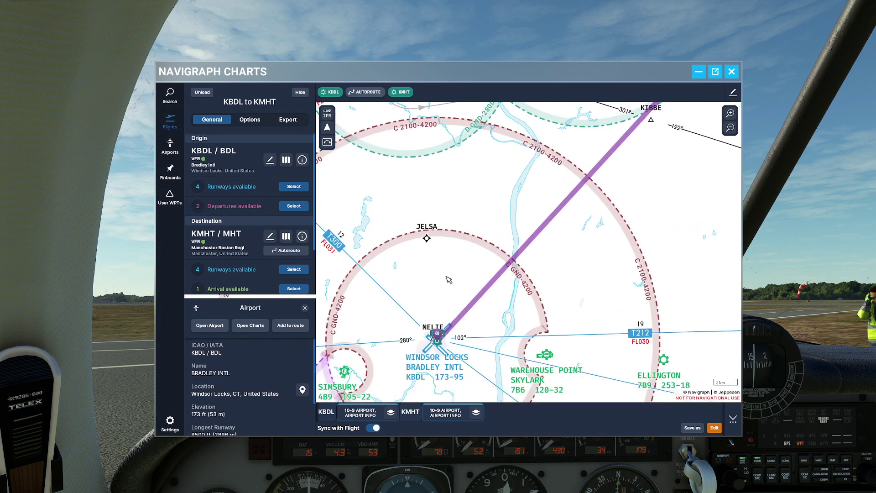
left_click(294, 187)
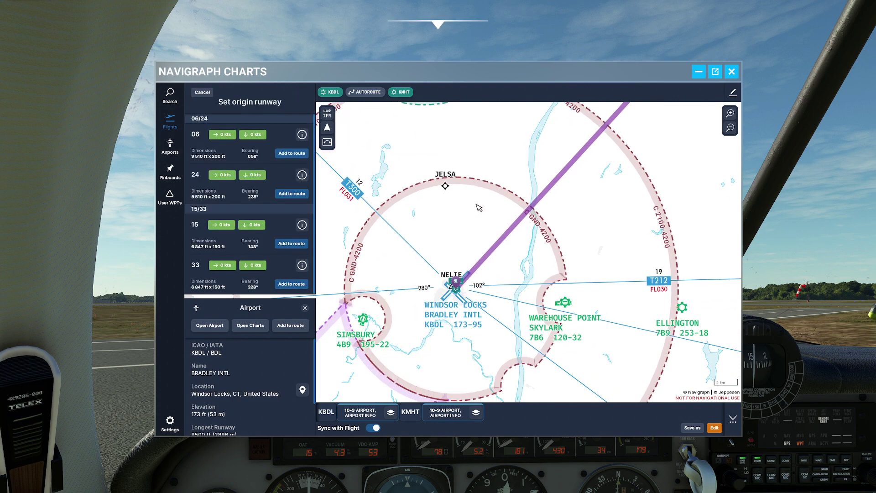
scroll(473, 263, "up", 4)
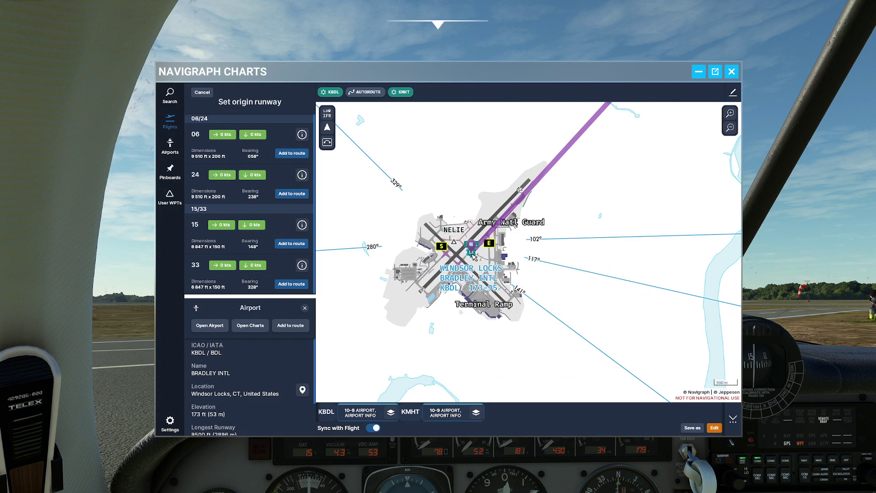
left_click(359, 415)
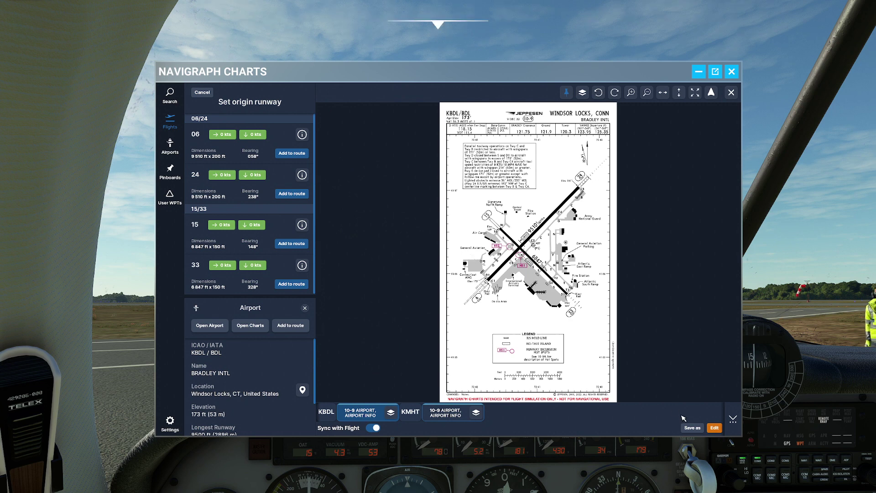
left_click(715, 428)
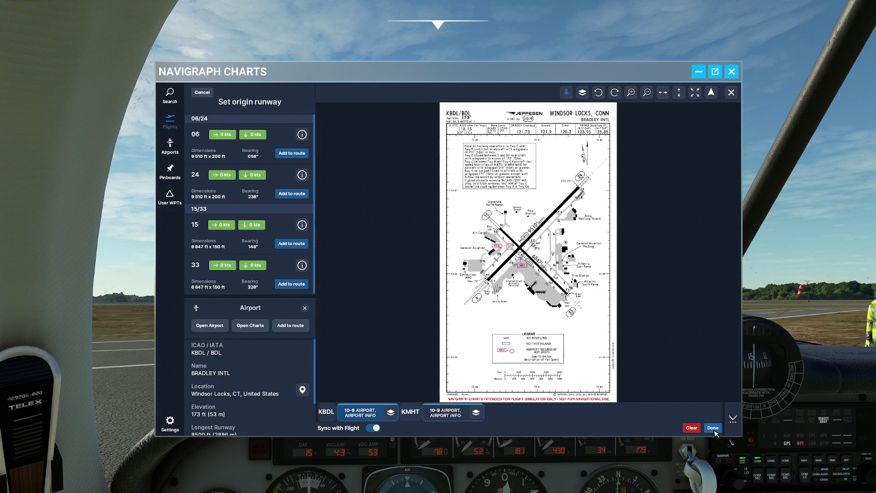
left_click(713, 427)
scroll(221, 370, "down", 1)
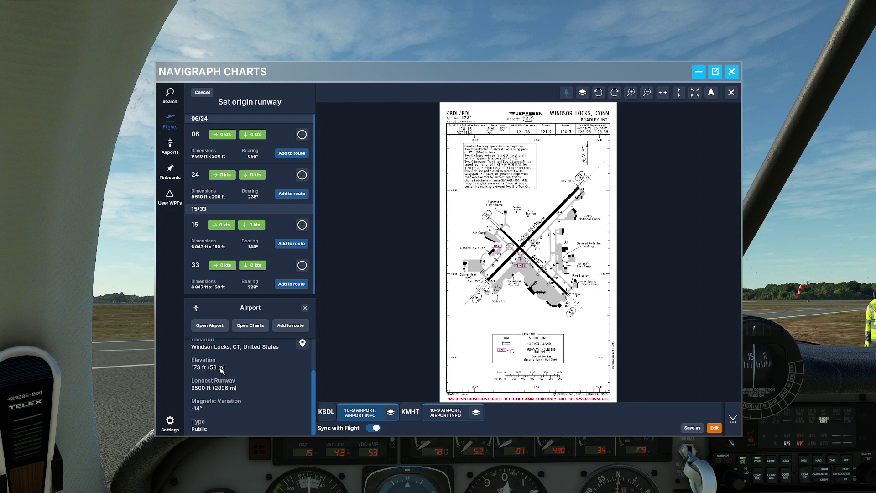
scroll(221, 360, "up", 1)
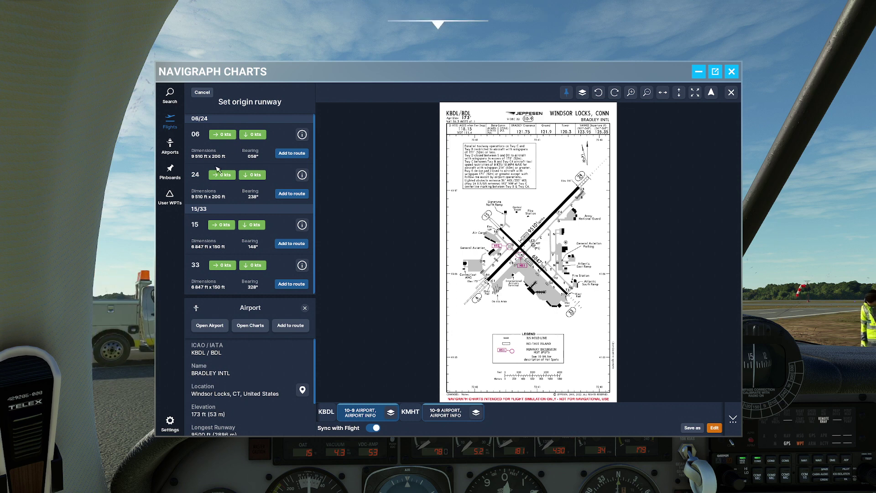
Add runway 24 to the route as the KBDL origin runway.
left_click(292, 194)
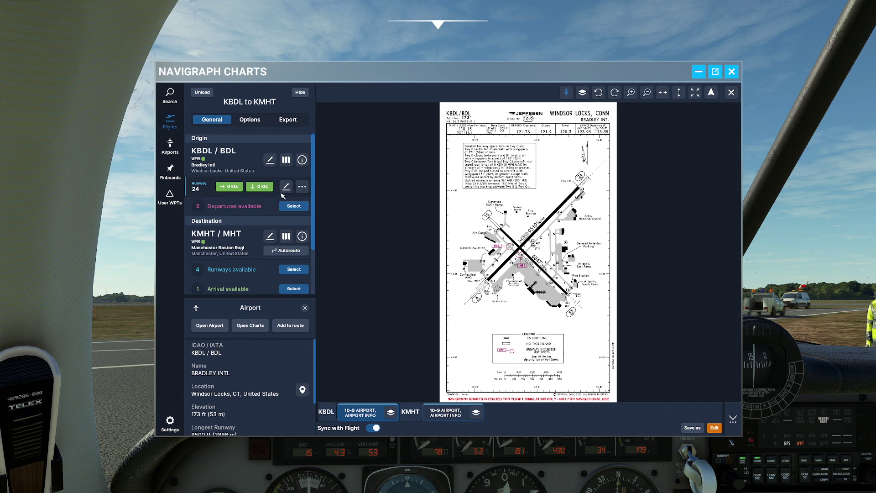
left_click(302, 187)
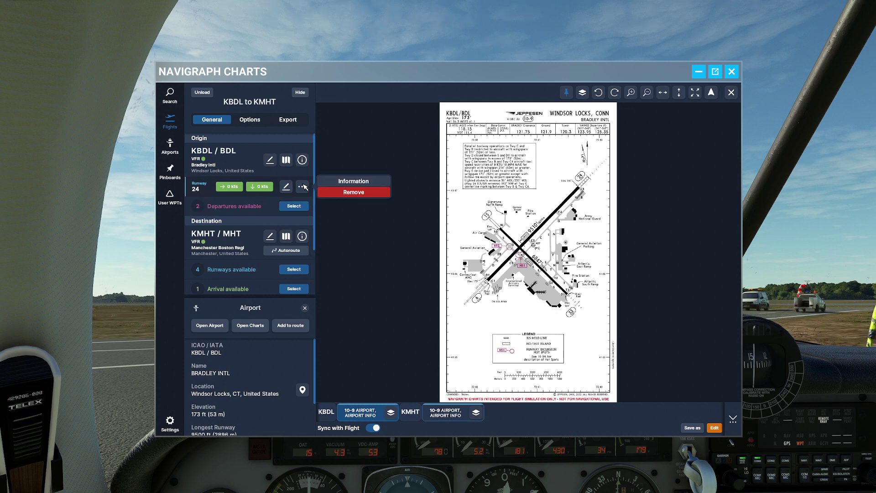
left_click(302, 187)
scroll(287, 187, "down", 2)
scroll(292, 192, "up", 1)
Choose the BRADL6 departure from runway 24, then pan the map toward KMHT.
left_click(293, 181)
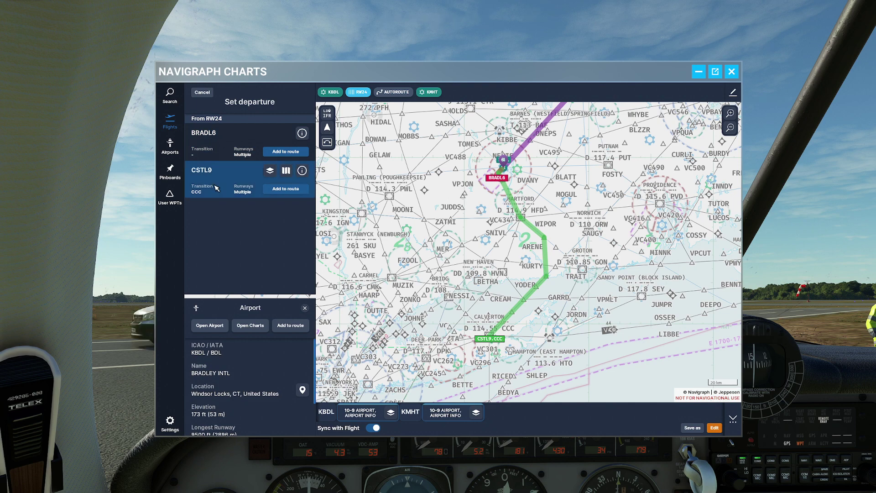
left_click(225, 176)
left_click(221, 144)
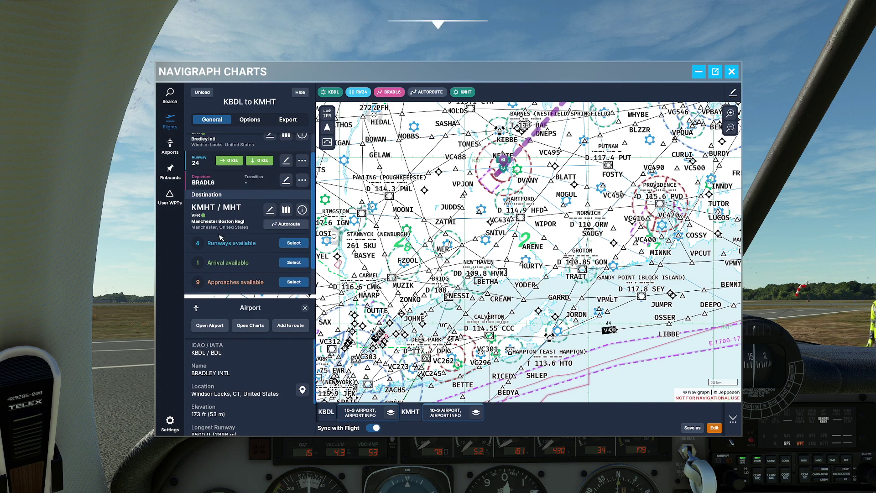
scroll(226, 230, "down", 1)
scroll(242, 216, "up", 1)
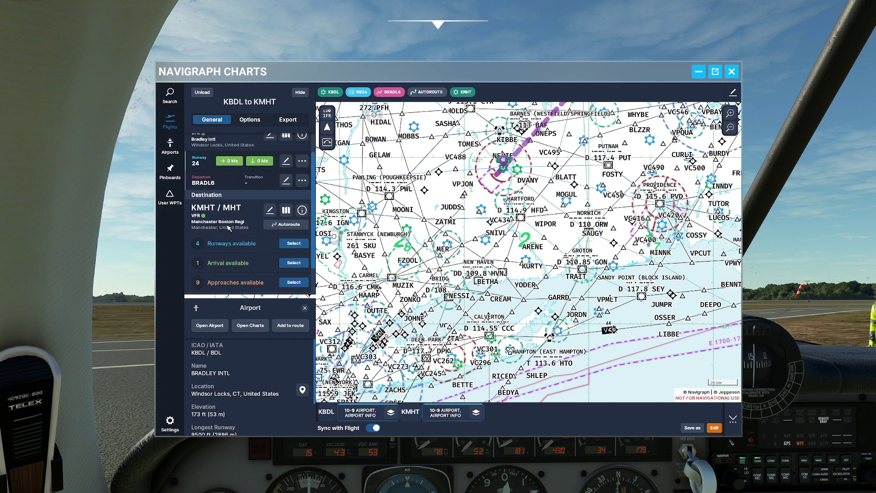
left_click_drag(569, 161, 514, 247)
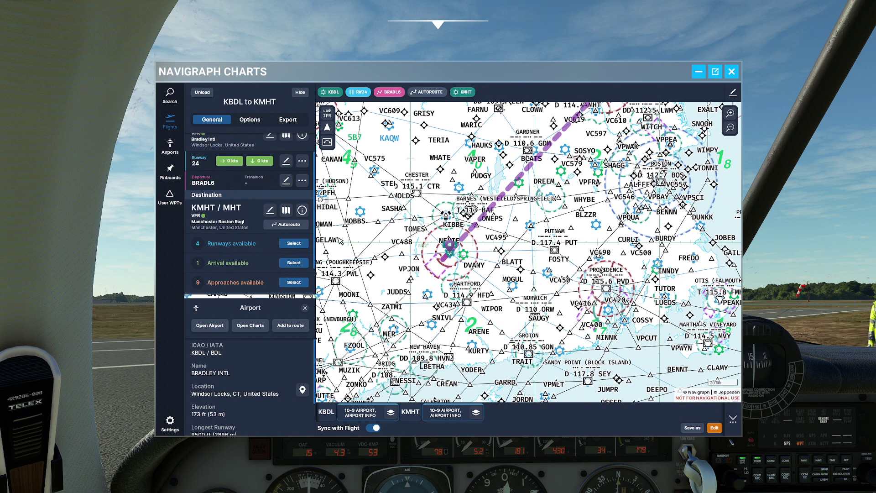